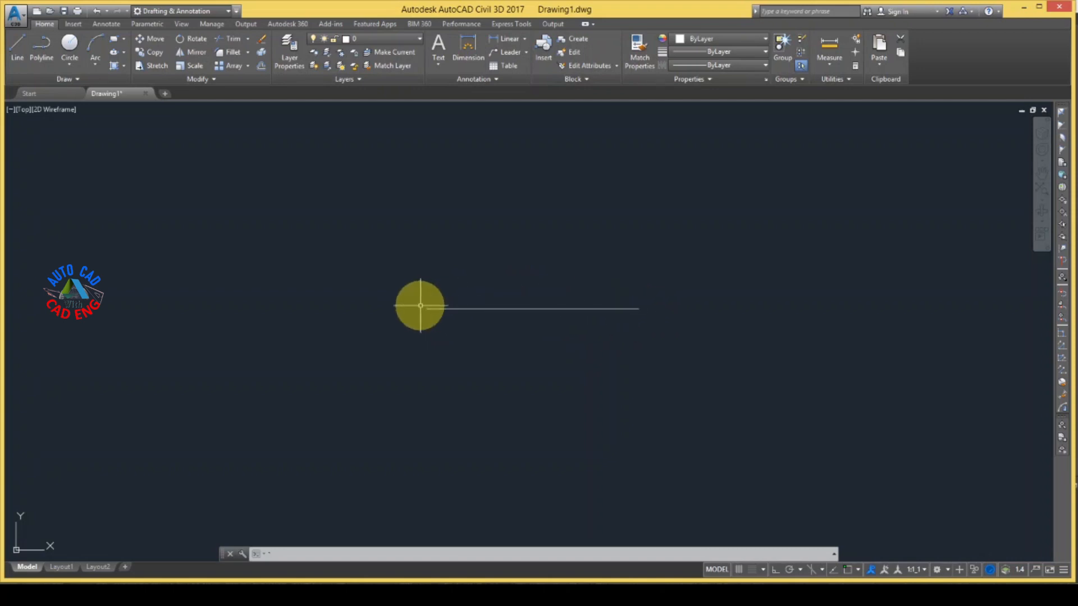
mouse_move(427, 308)
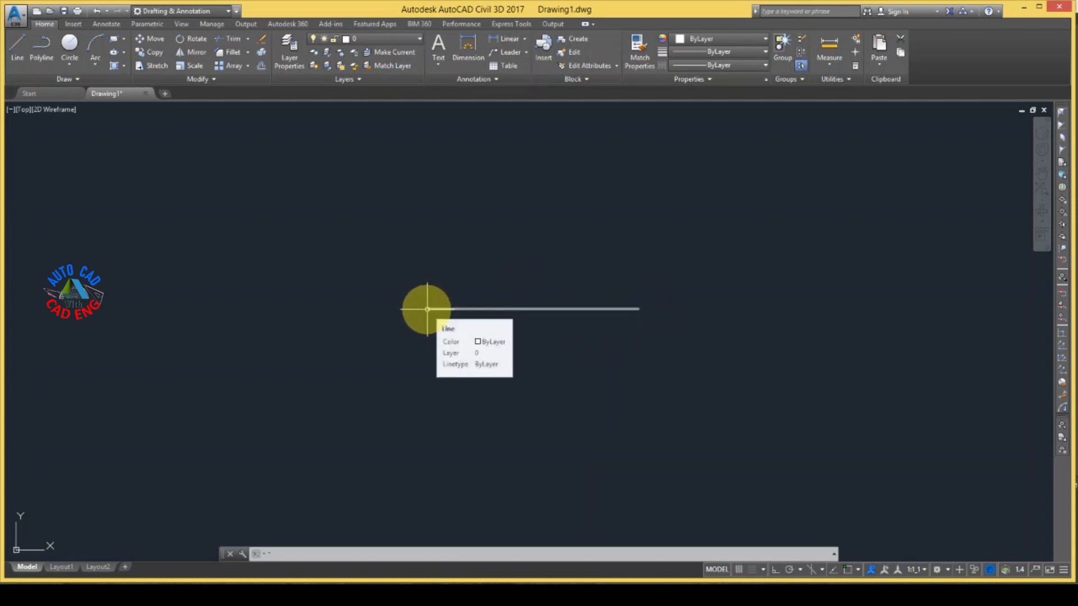
left_click(19, 48)
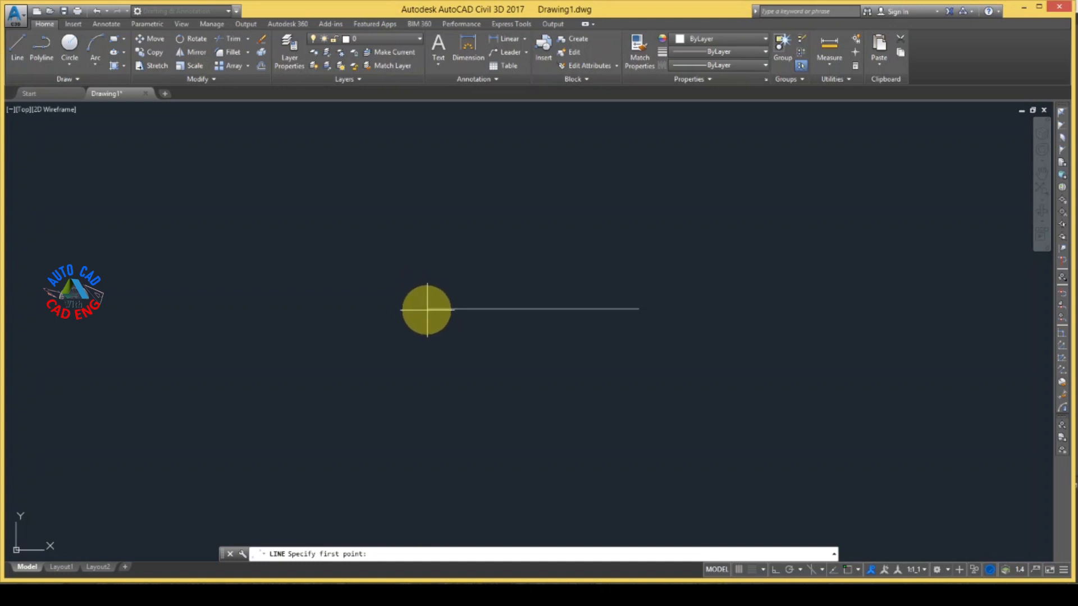
scroll(427, 310, "up", 4)
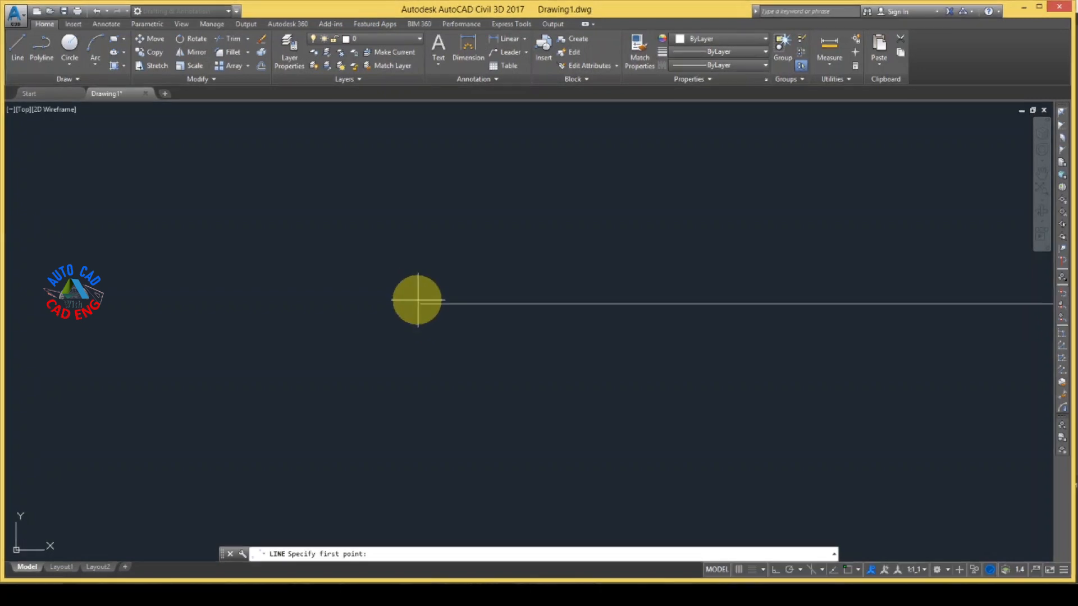
scroll(400, 330, "up", 3)
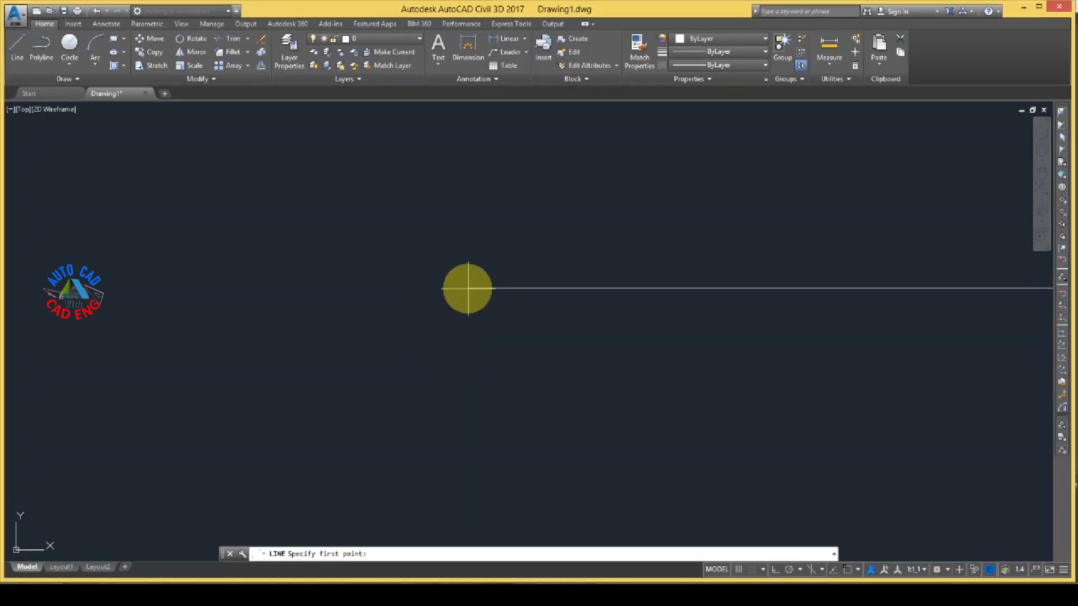
left_click(467, 289)
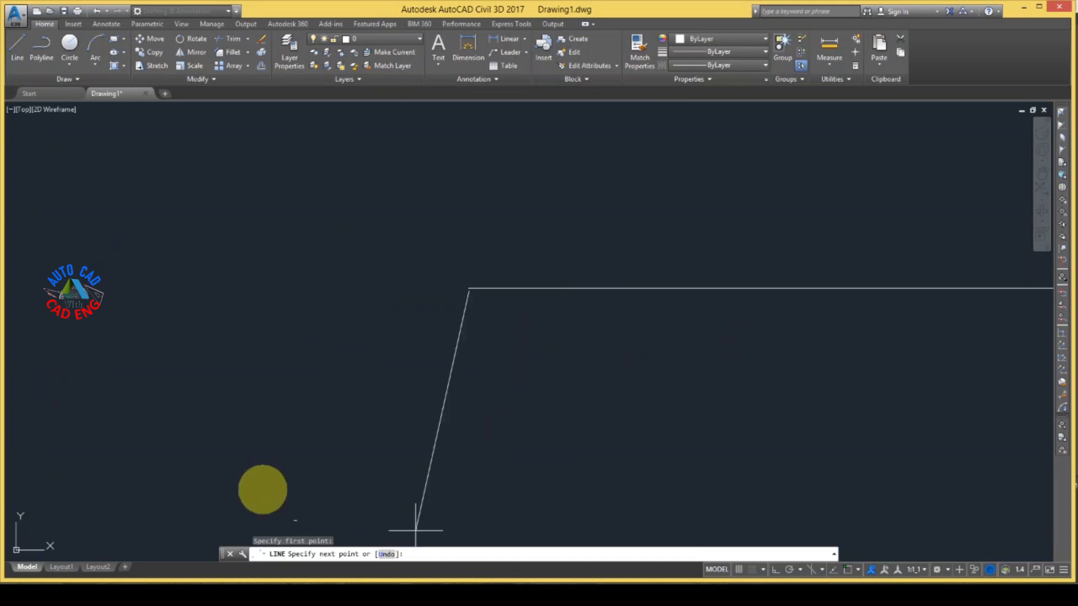
key("Escape")
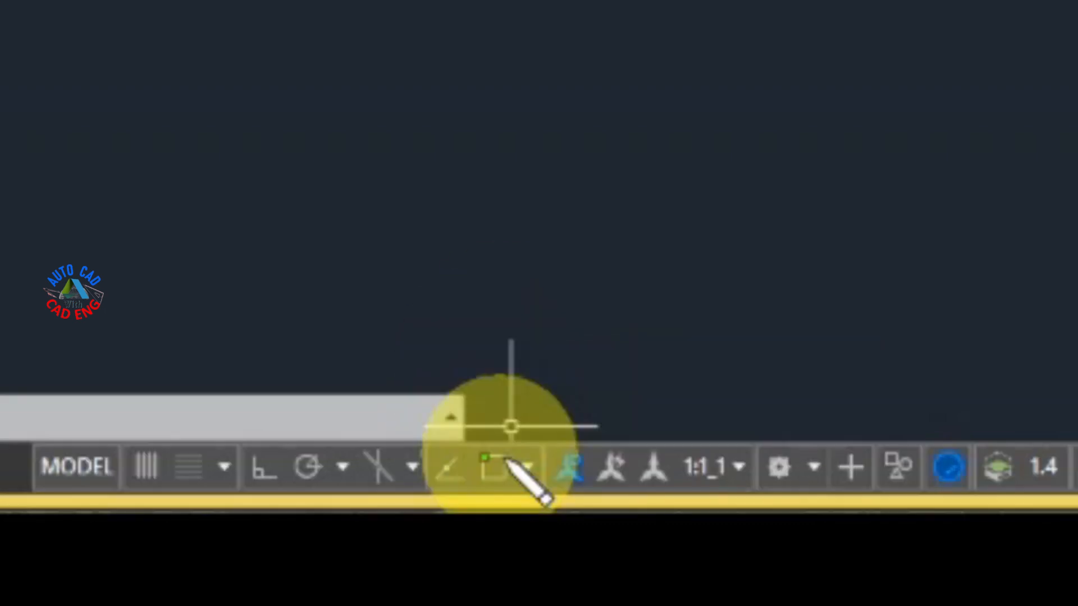
Turn on object snap and draw a line slanting up and right from the left endpoint of the horizontal line.
left_click(490, 468)
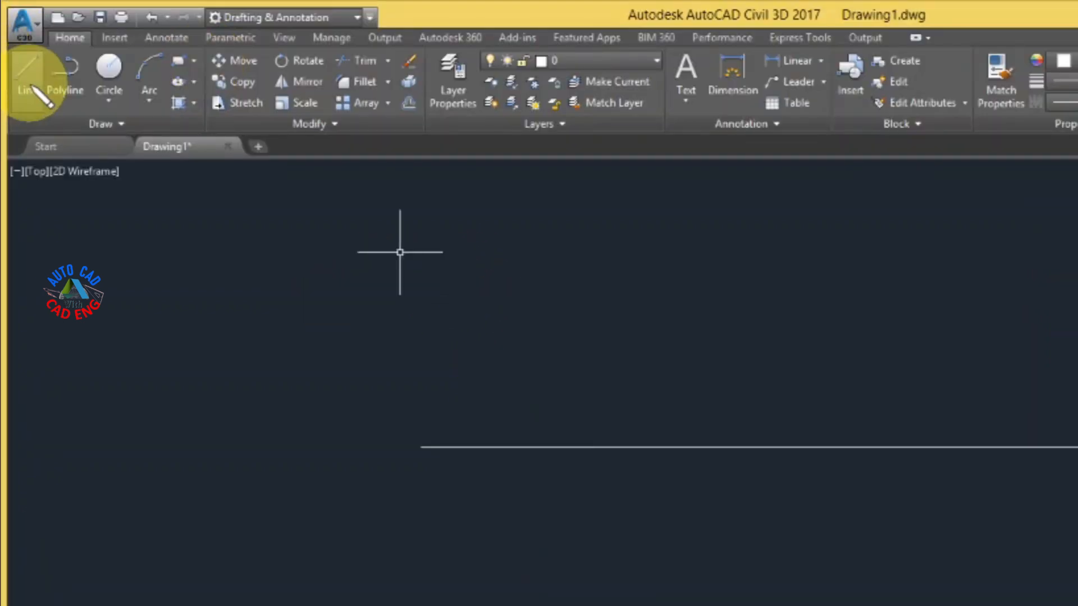
left_click(26, 75)
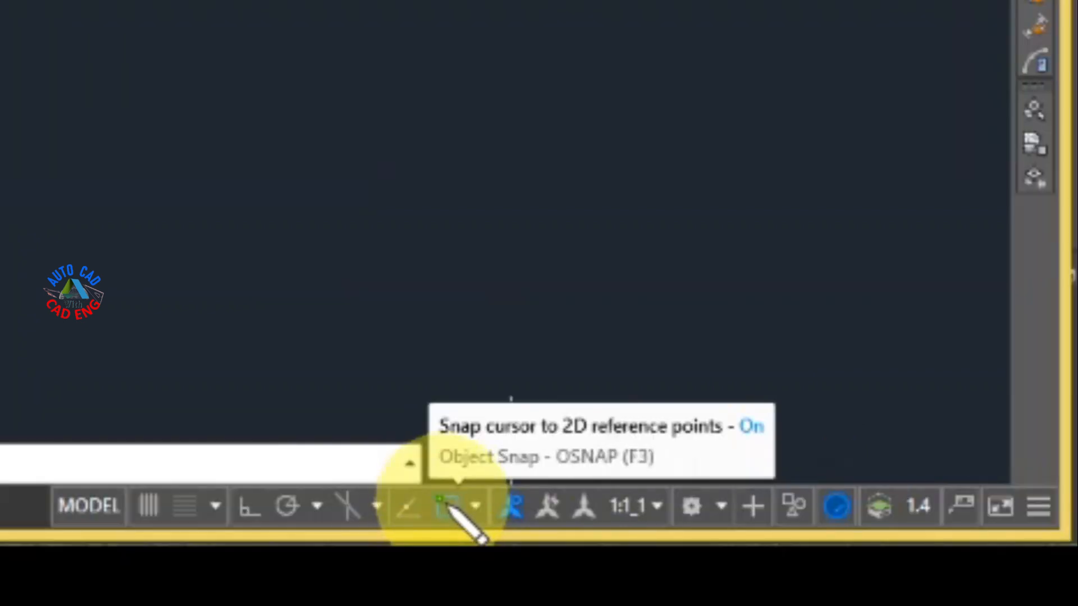
right_click(448, 505)
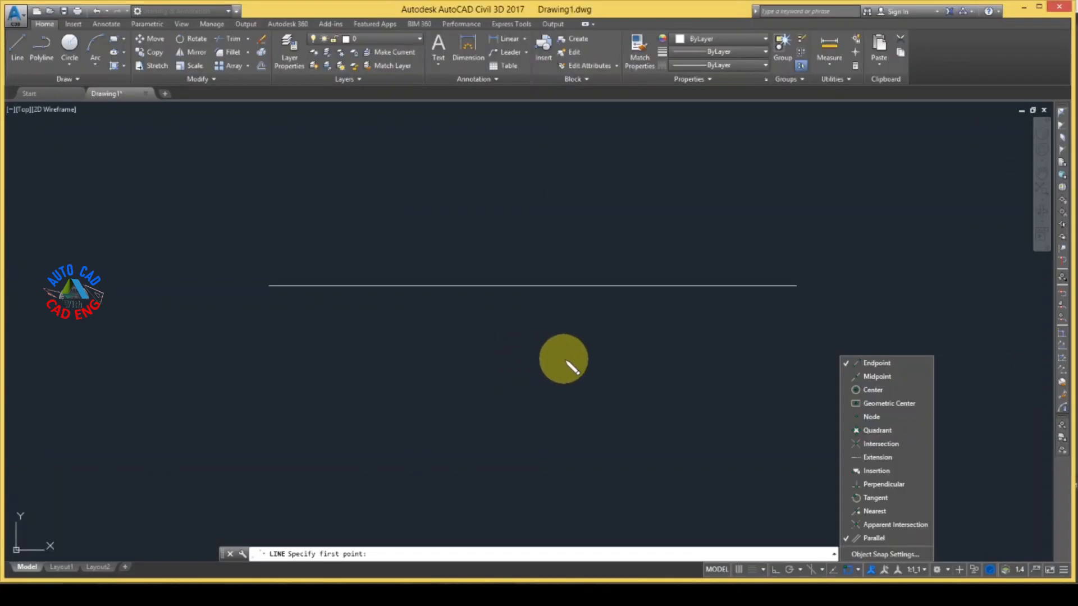
left_click(566, 362)
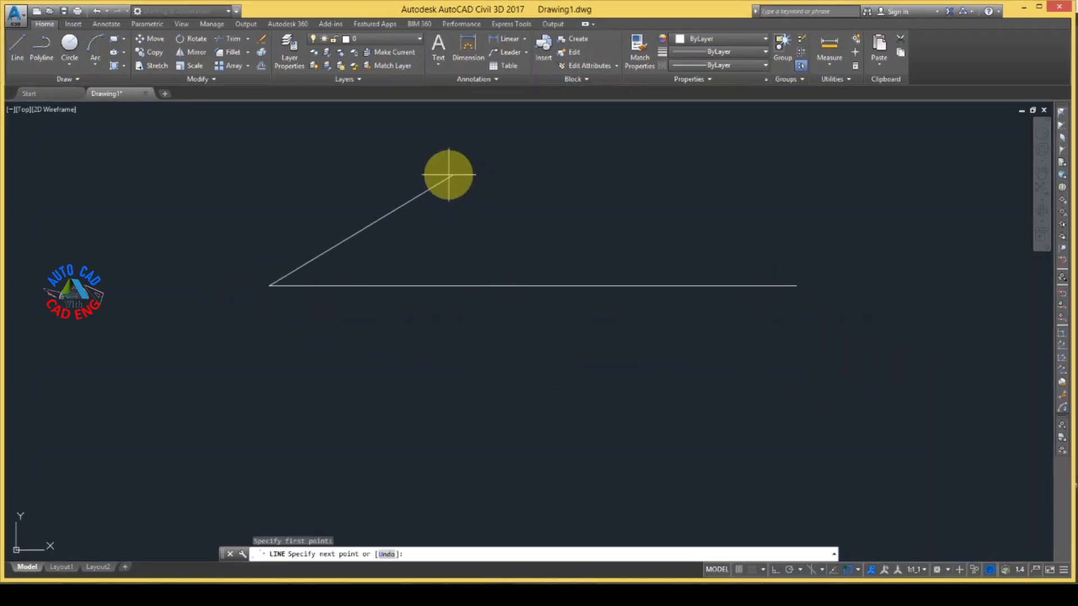
left_click(422, 171)
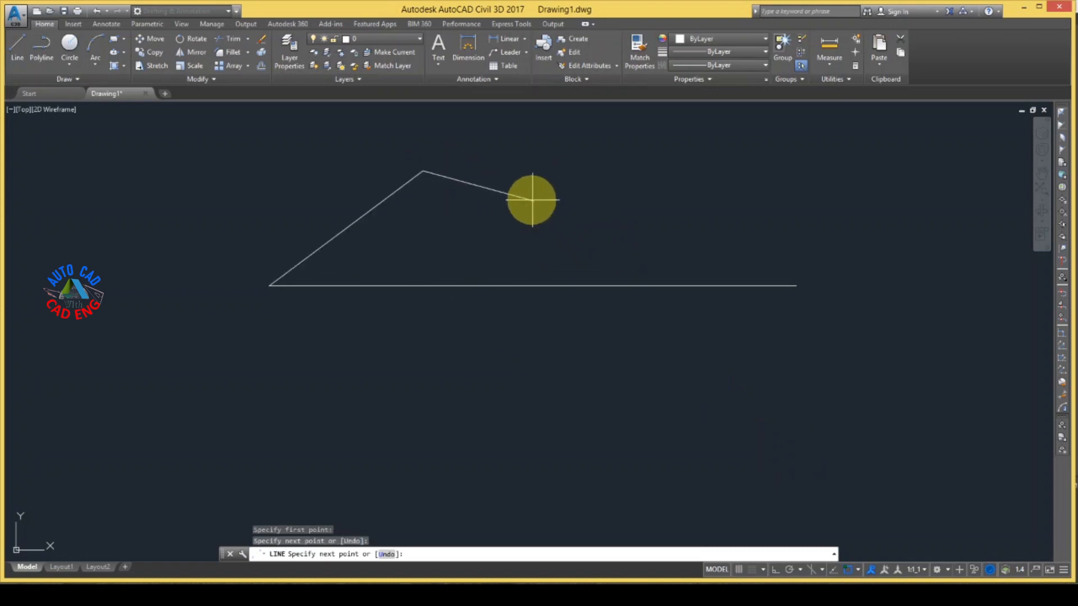
key("Escape")
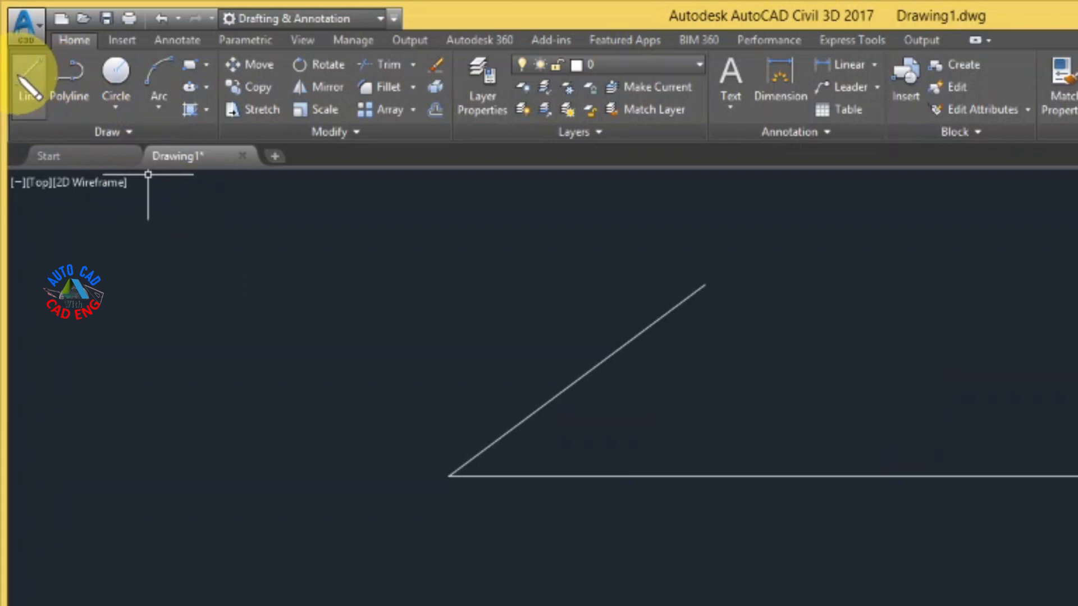
Enable the Midpoint object snap mode in the drafting settings, alongside Endpoint and Parallel.
left_click(28, 84)
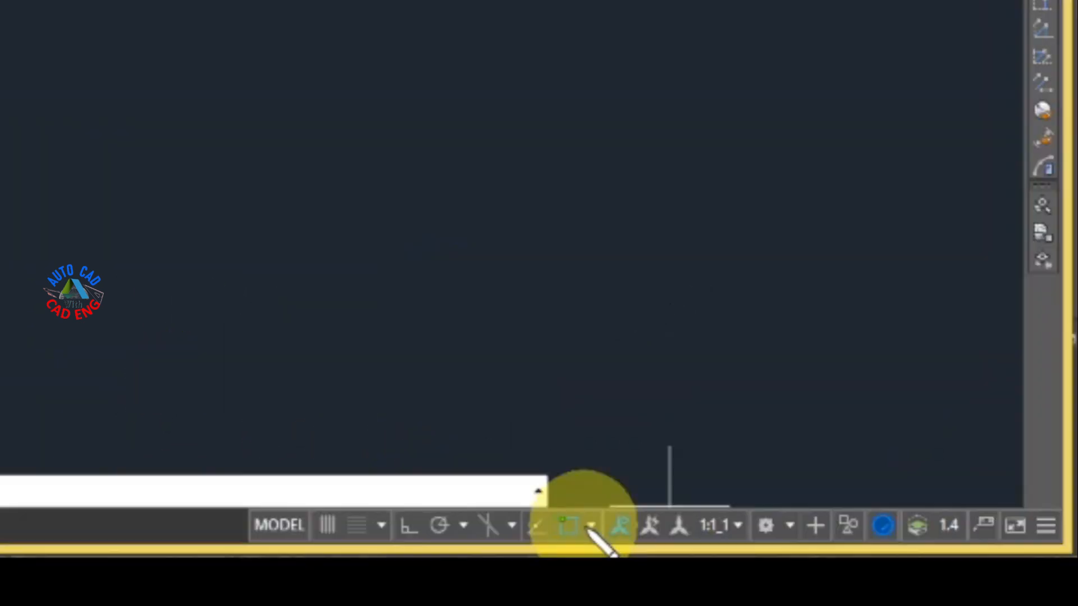
right_click(569, 528)
key("Escape")
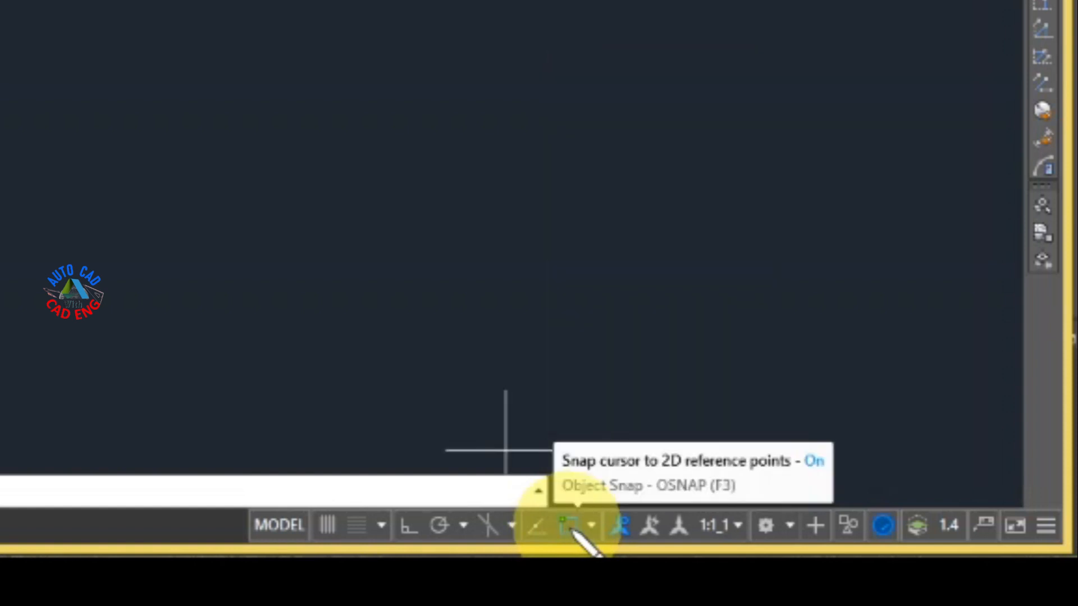
right_click(571, 529)
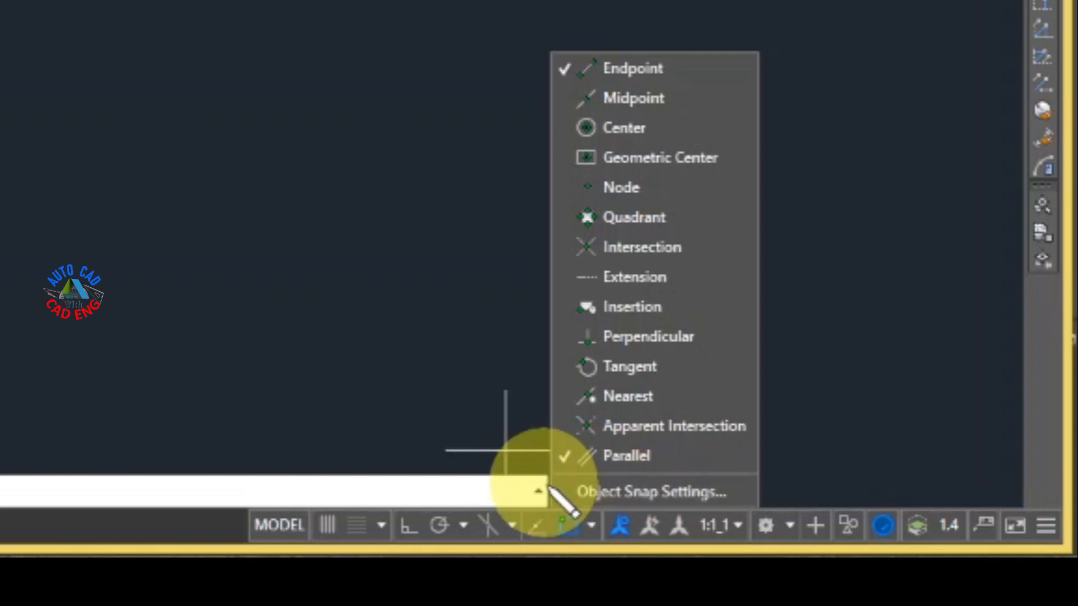
left_click(672, 493)
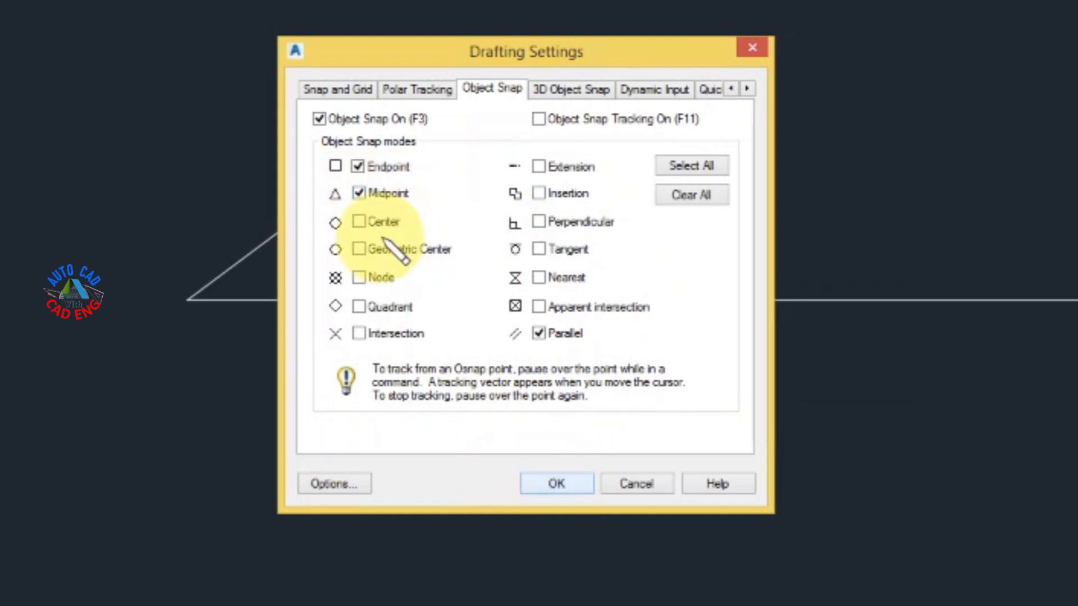
left_click(570, 484)
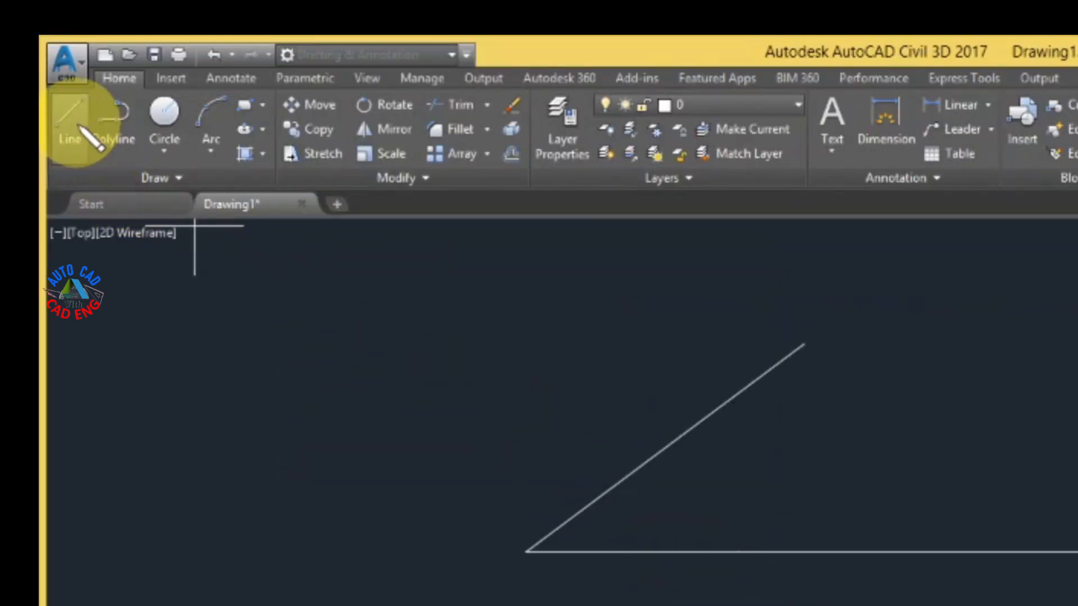
Draw a line from the midpoint of the horizontal line to a free point up and slightly to the right.
left_click(73, 137)
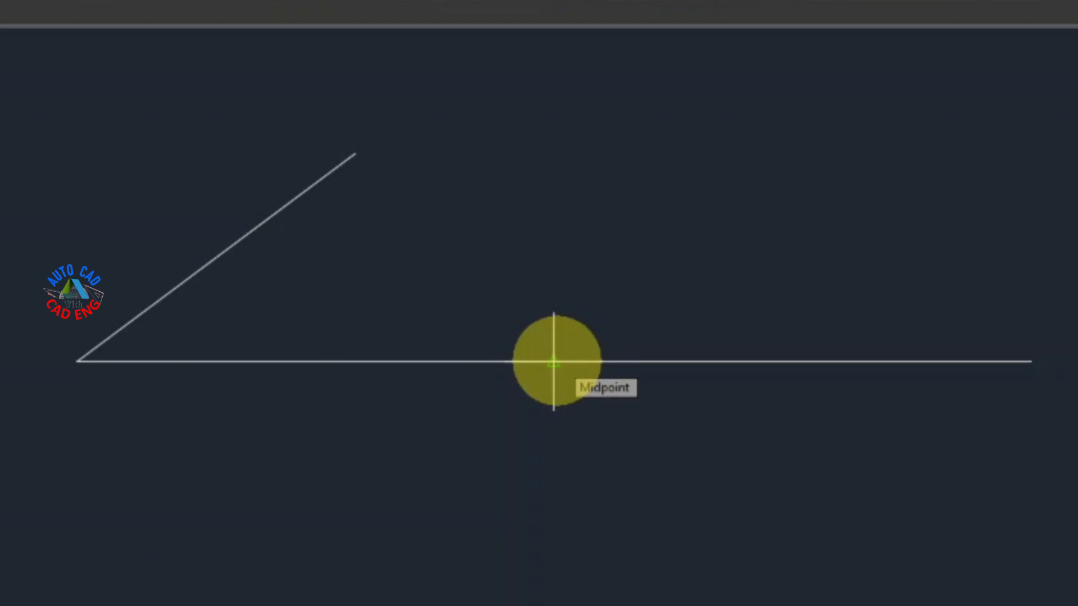
left_click(553, 361)
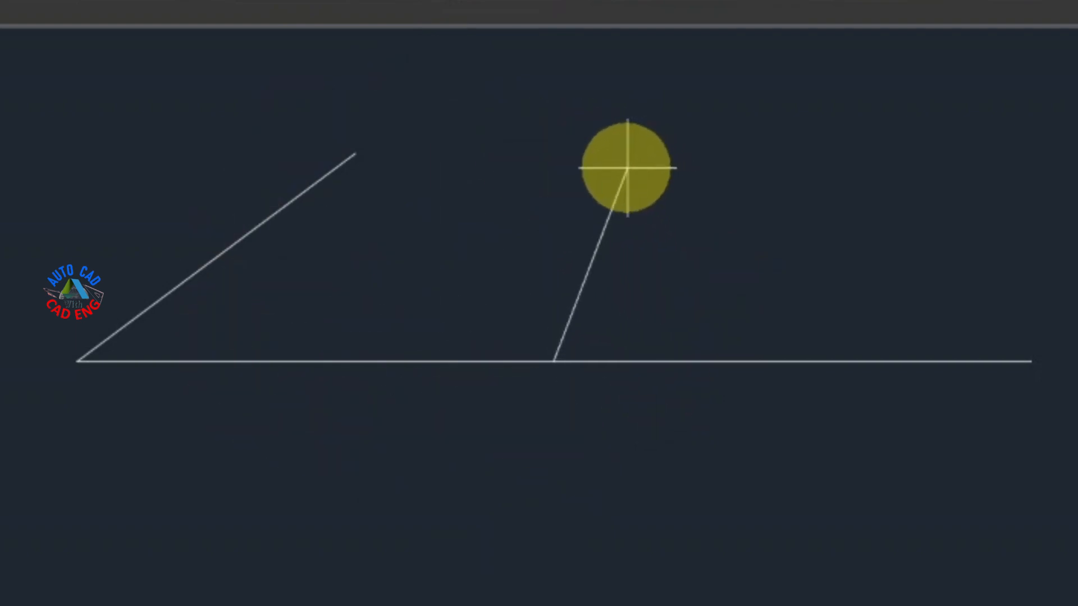
left_click(627, 167)
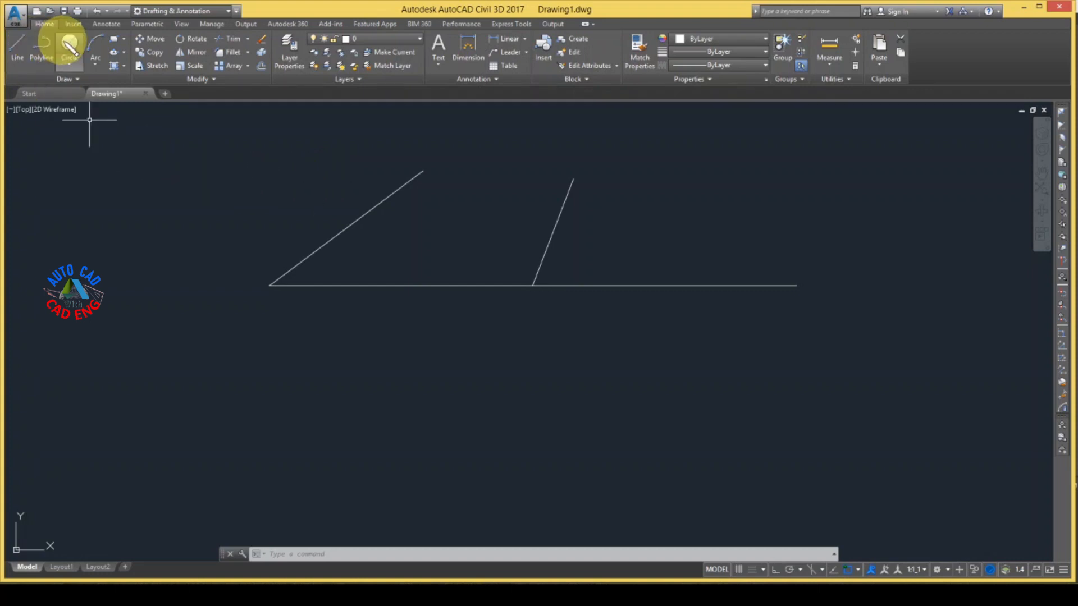
Draw a circle freehand above the right half of the horizontal line, clear of the slanted lines.
left_click(69, 45)
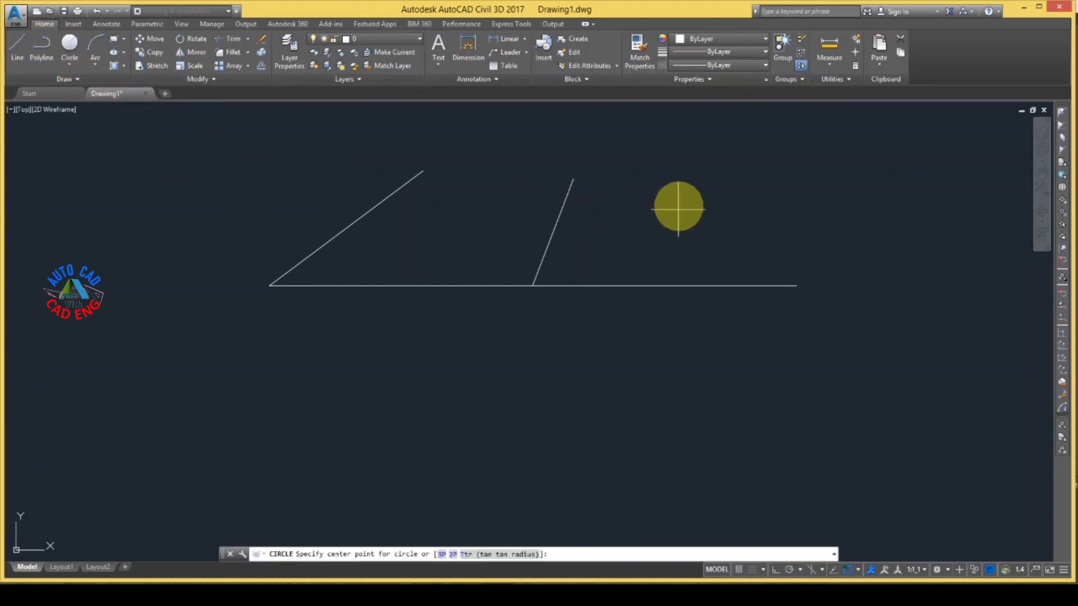
left_click(662, 182)
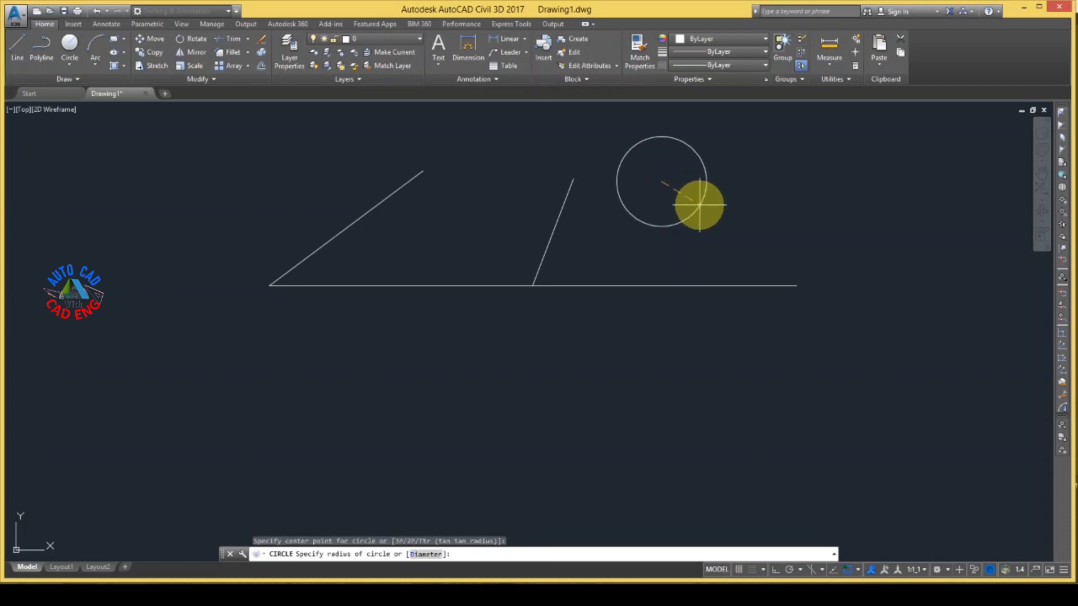
left_click(701, 190)
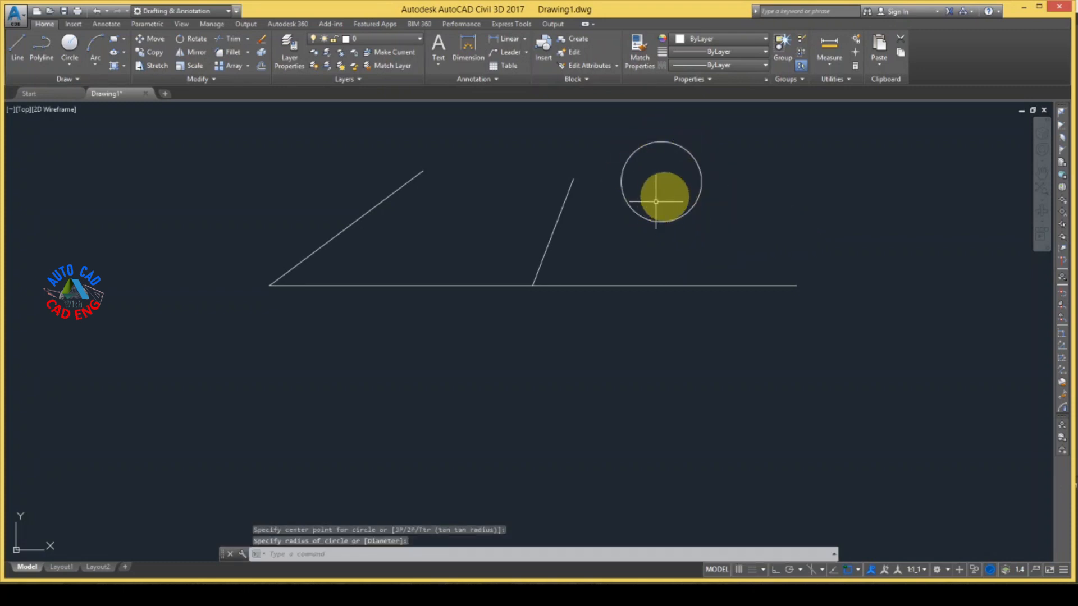
Enable the Center object snap mode and draw a line from the circle's center to a point outside its upper right.
left_click(20, 53)
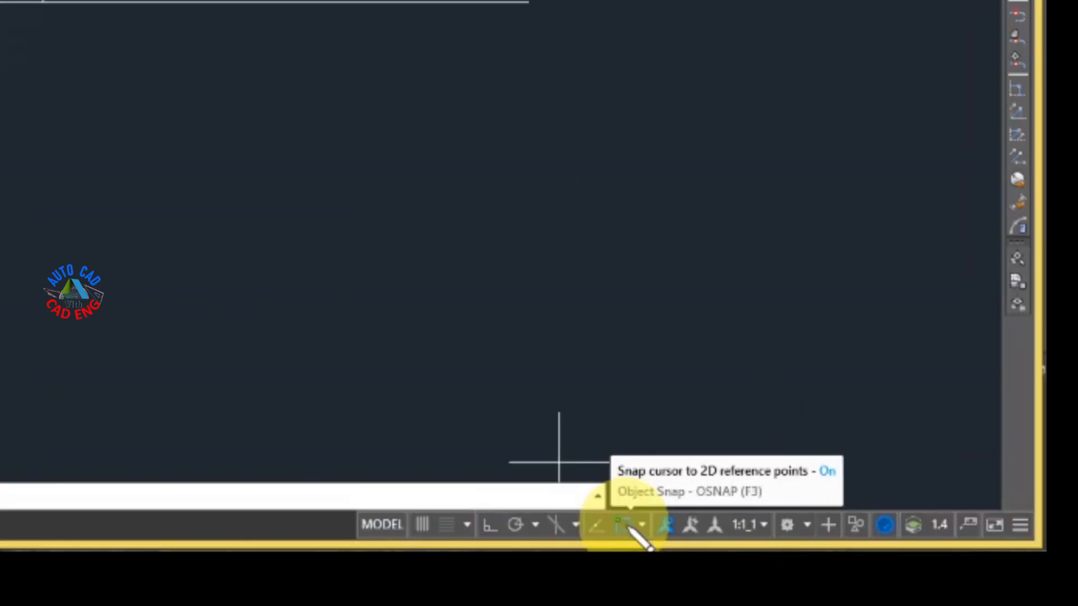
left_click(857, 570)
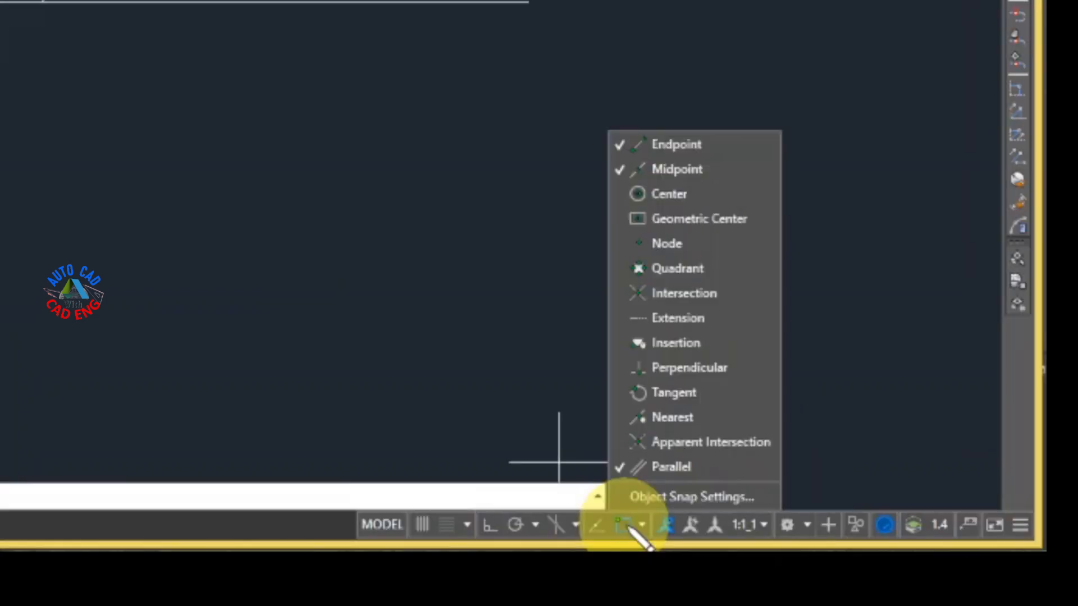
left_click(660, 496)
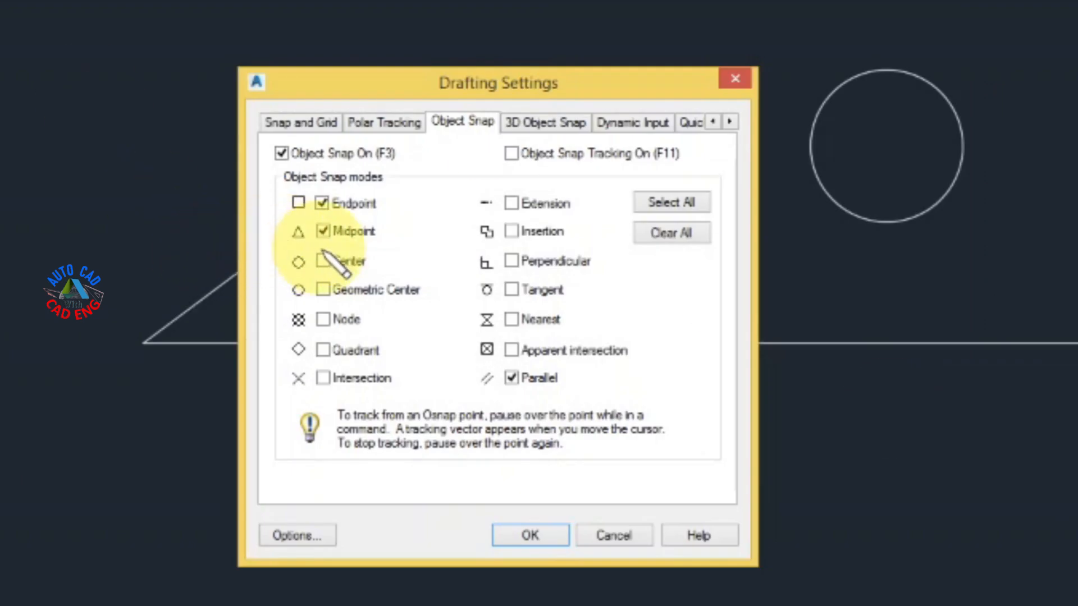
left_click(323, 261)
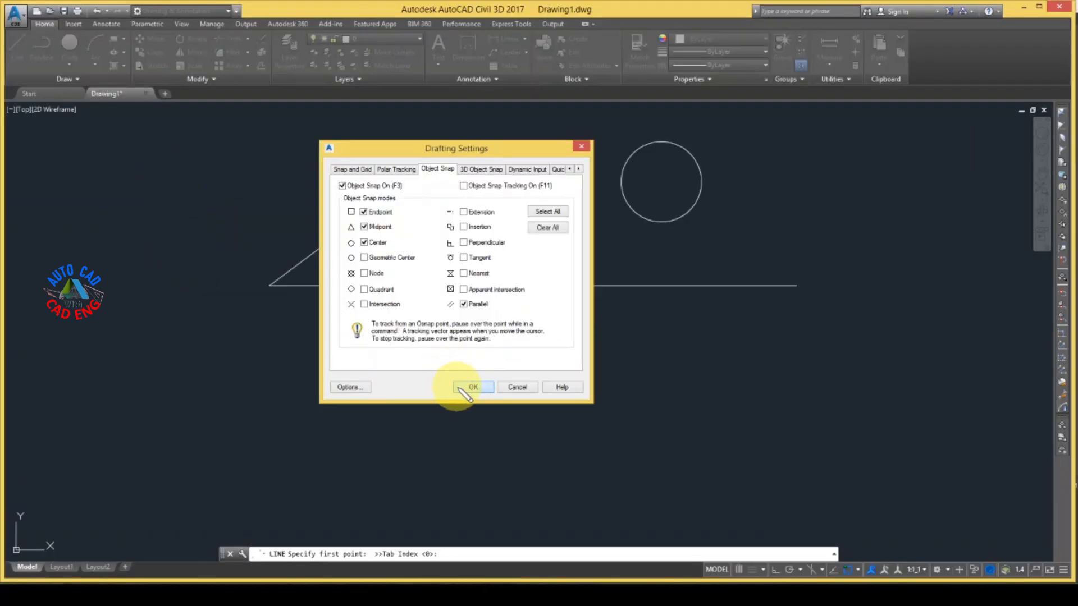
left_click(460, 387)
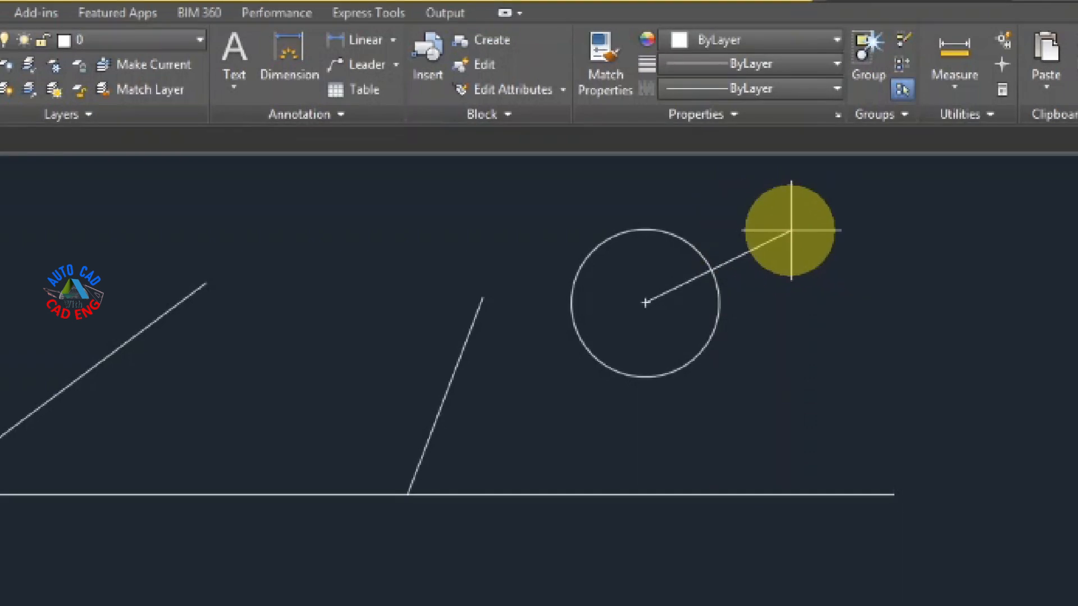
left_click(792, 231)
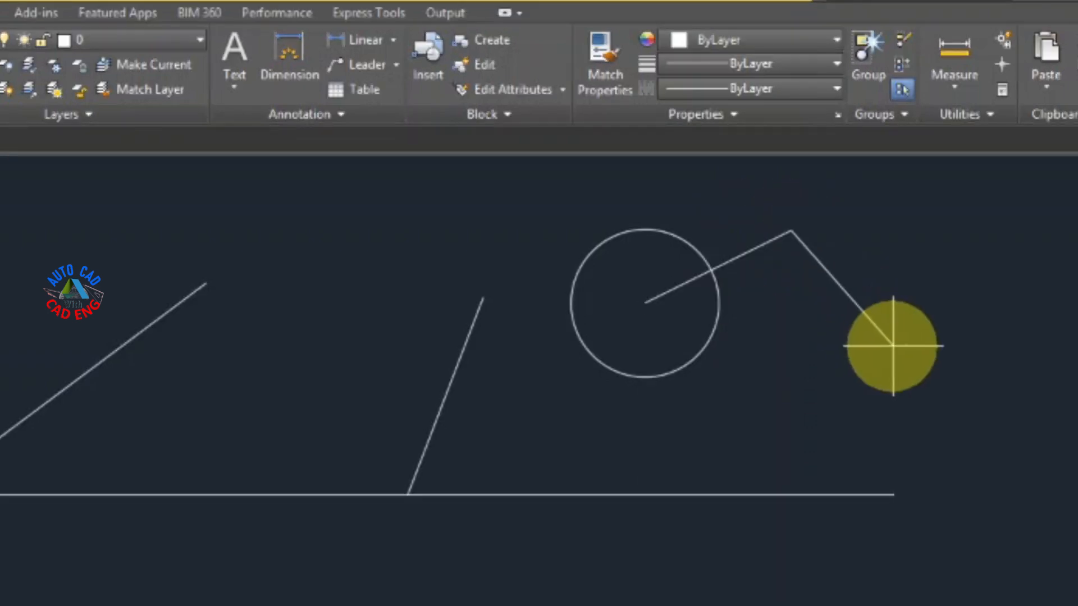
key("Escape")
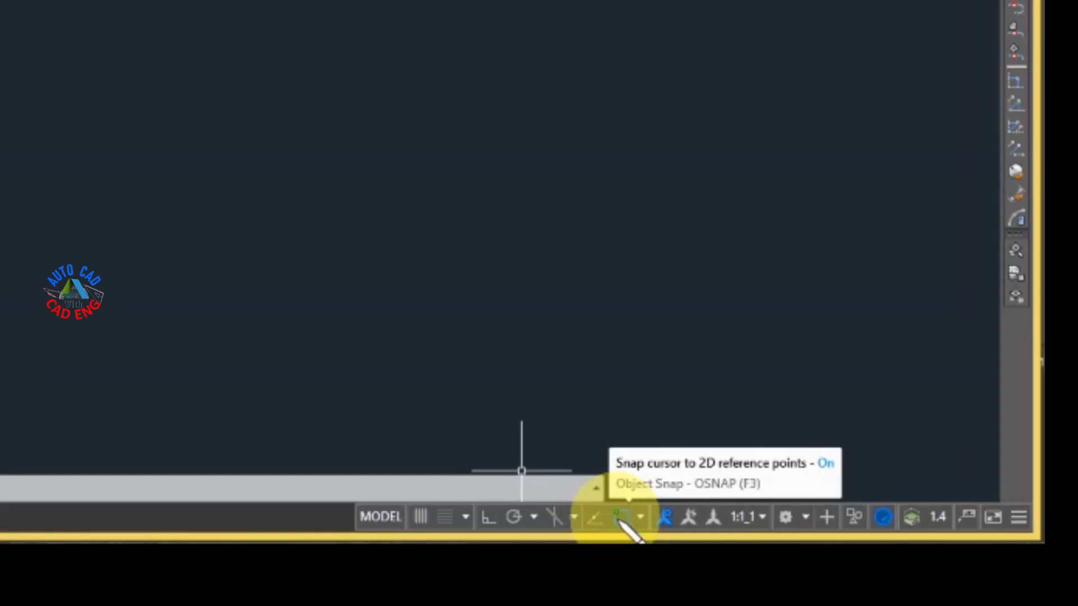
Enable the Quadrant object snap mode in the drafting settings.
left_click(857, 570)
left_click(862, 556)
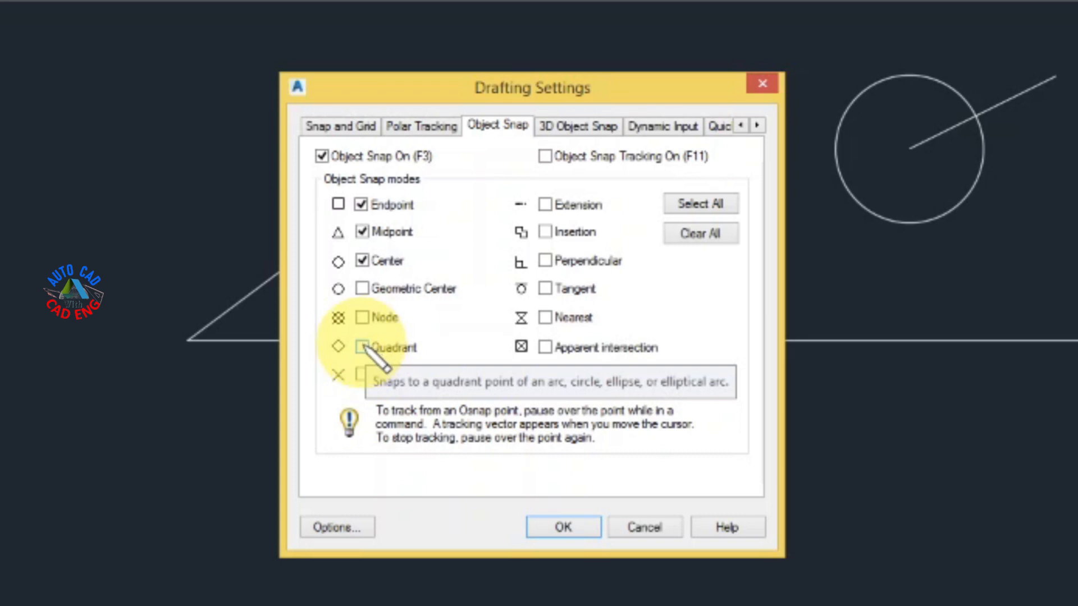
left_click(363, 347)
left_click(363, 348)
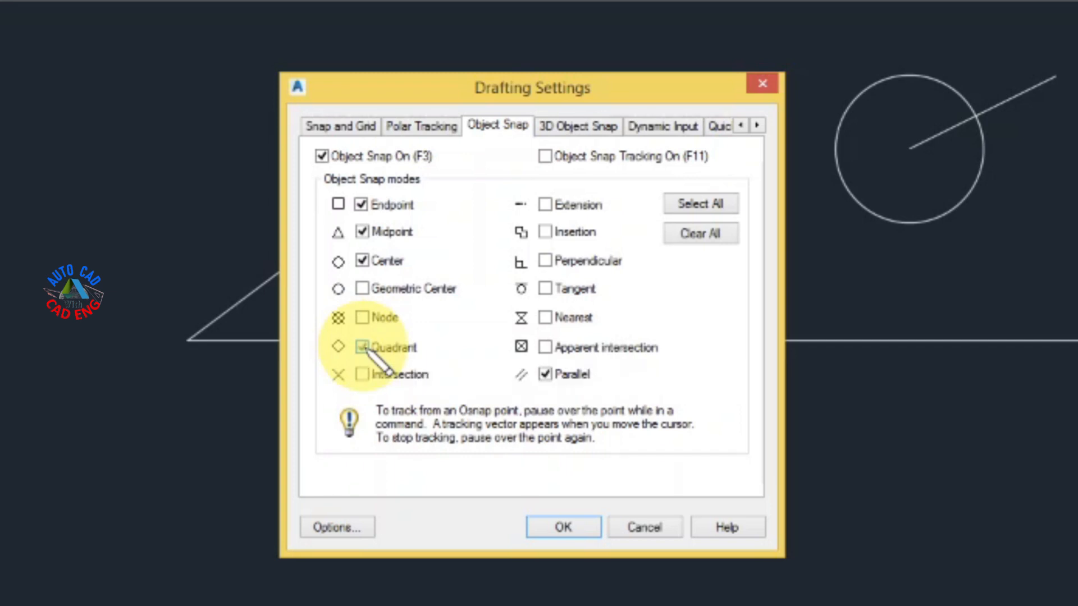
left_click(562, 528)
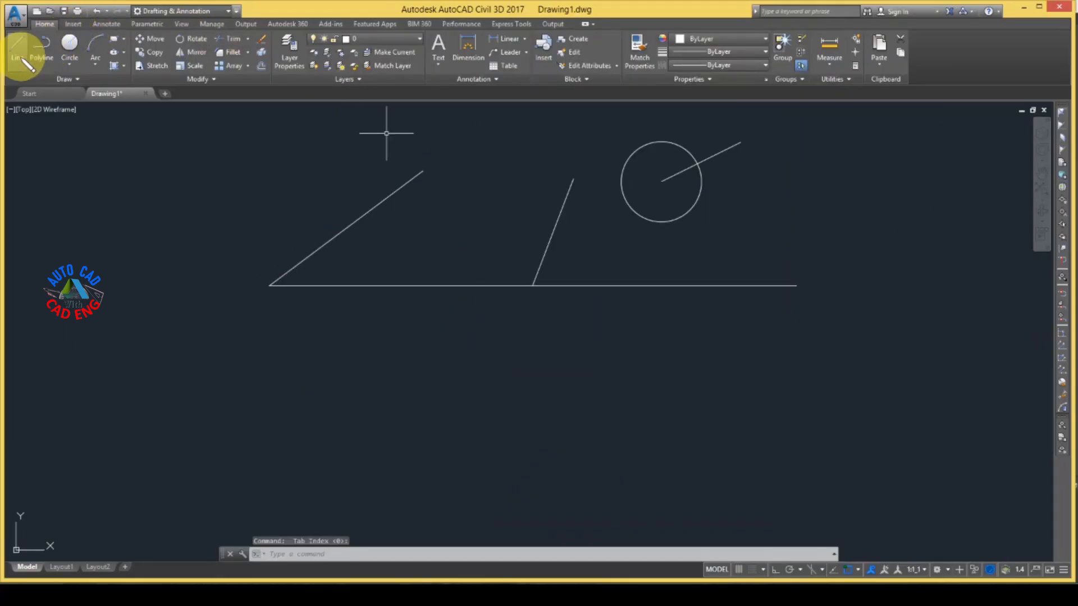
Turn off the Endpoint, Midpoint, Center and Quadrant object snaps and enable Intersection, leaving Parallel on.
left_click(15, 52)
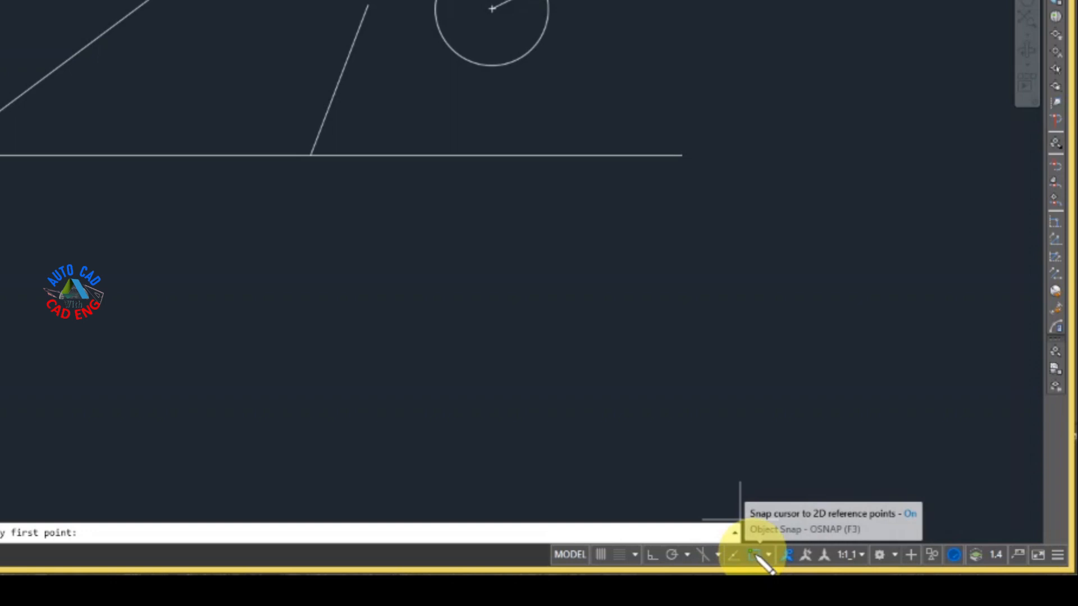
right_click(757, 554)
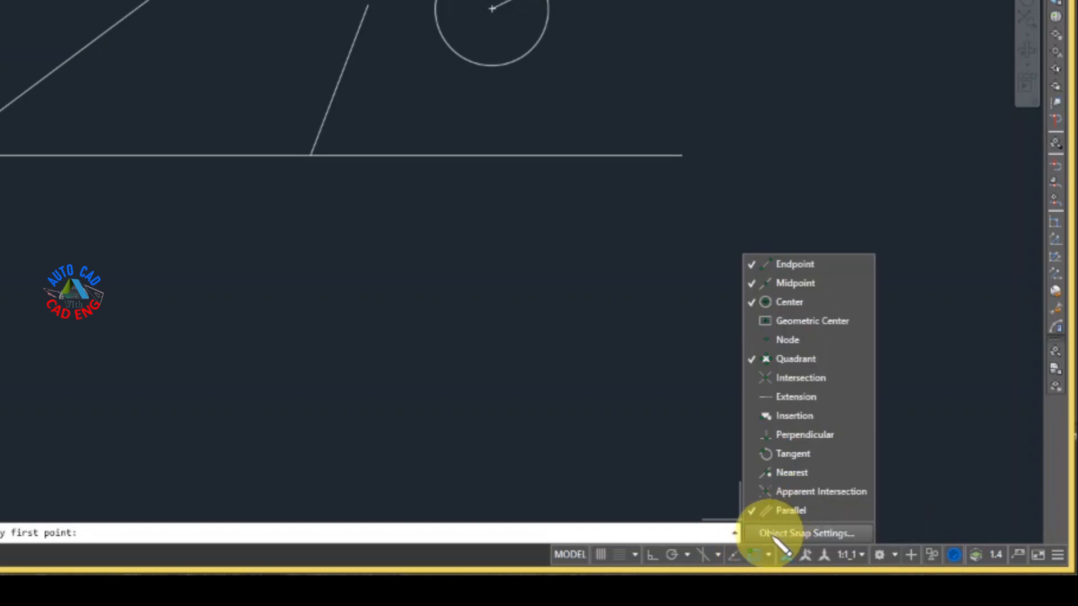
left_click(775, 535)
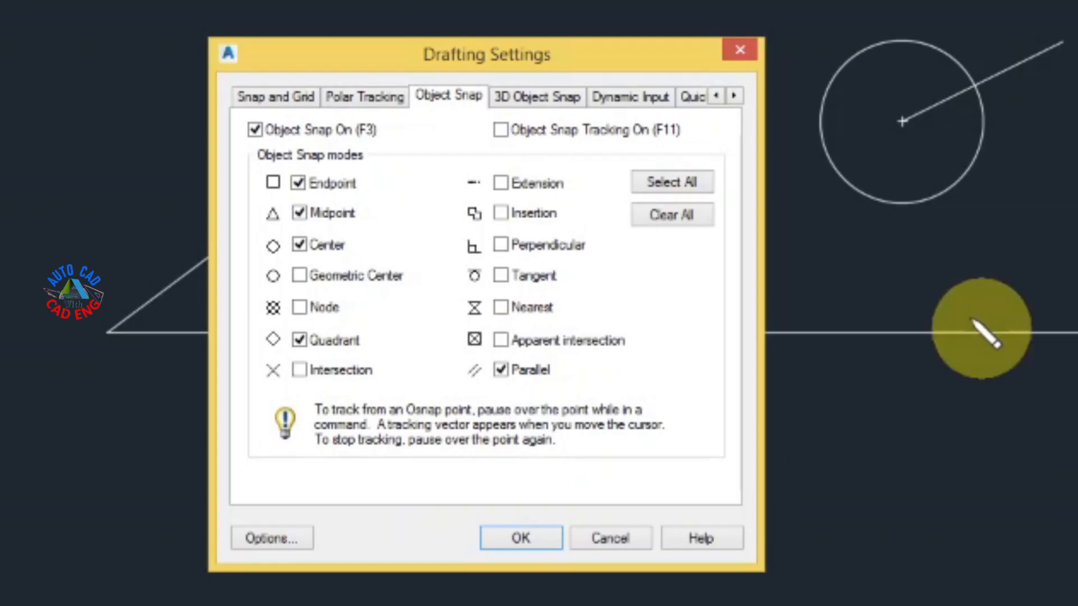
left_click(300, 340)
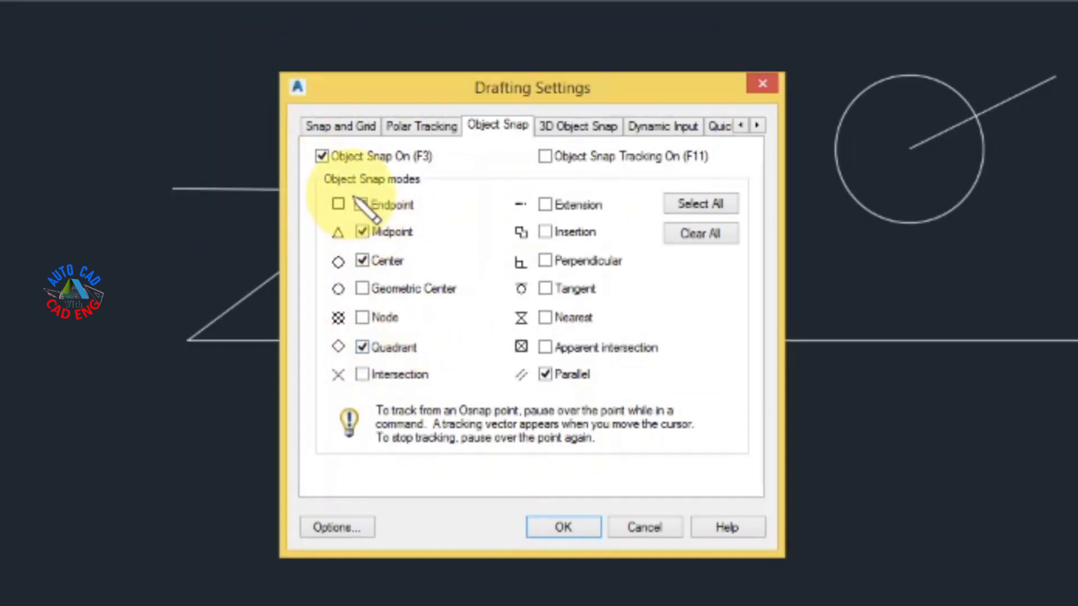
left_click(361, 204)
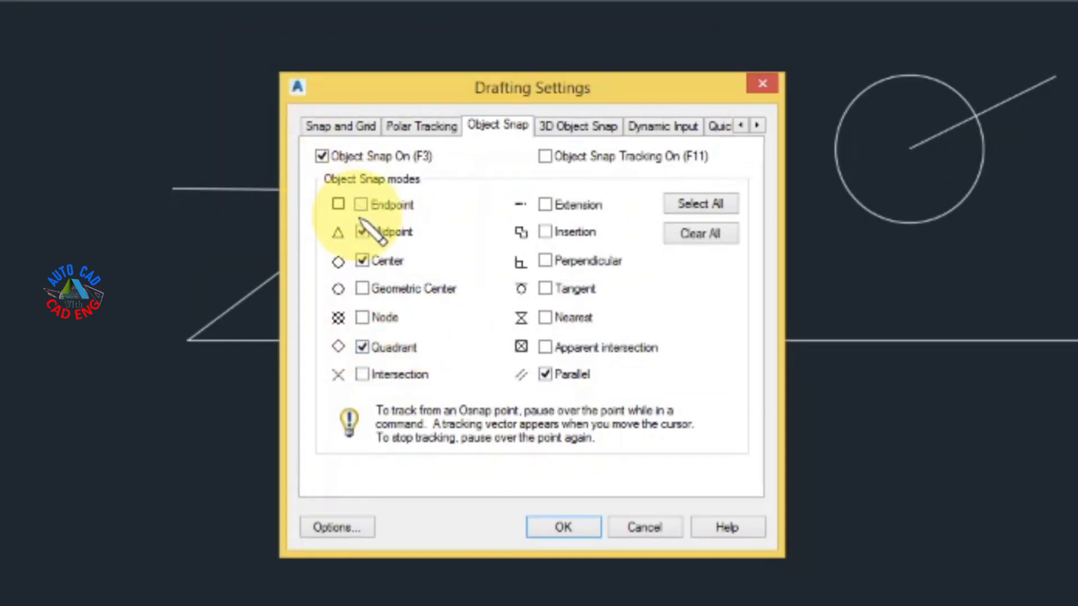
left_click(361, 231)
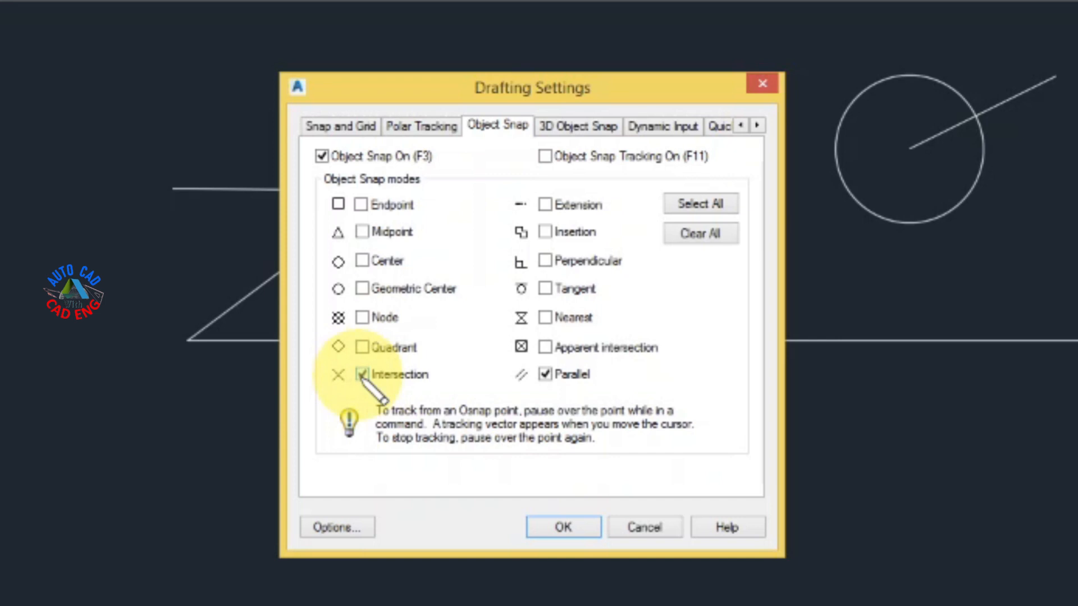
left_click(562, 527)
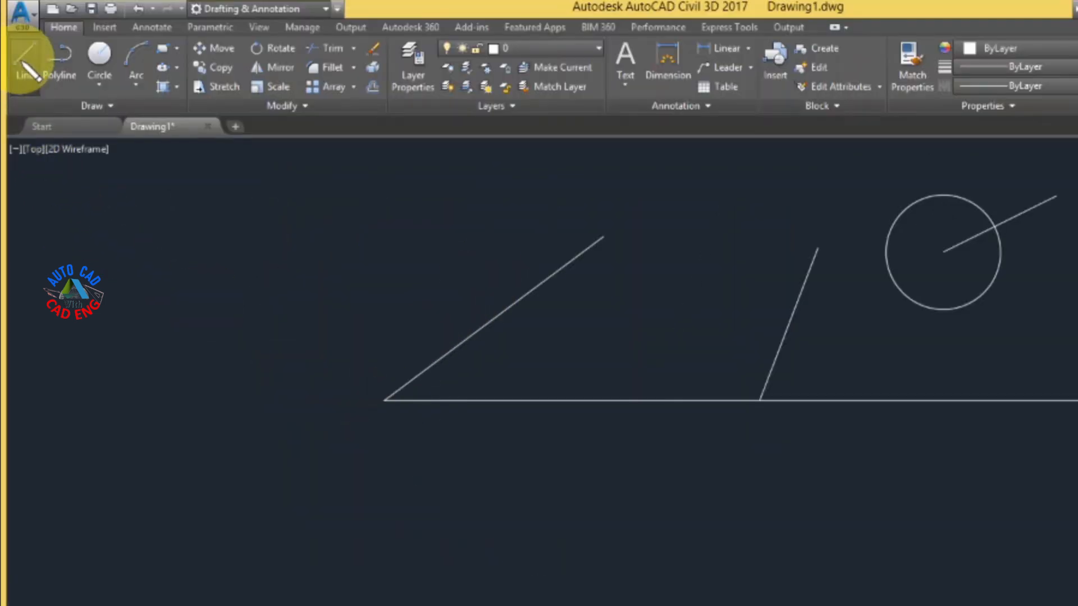
Draw a line from the intersection of the horizontal line and the middle slanted line to a free point up and to the right.
left_click(23, 63)
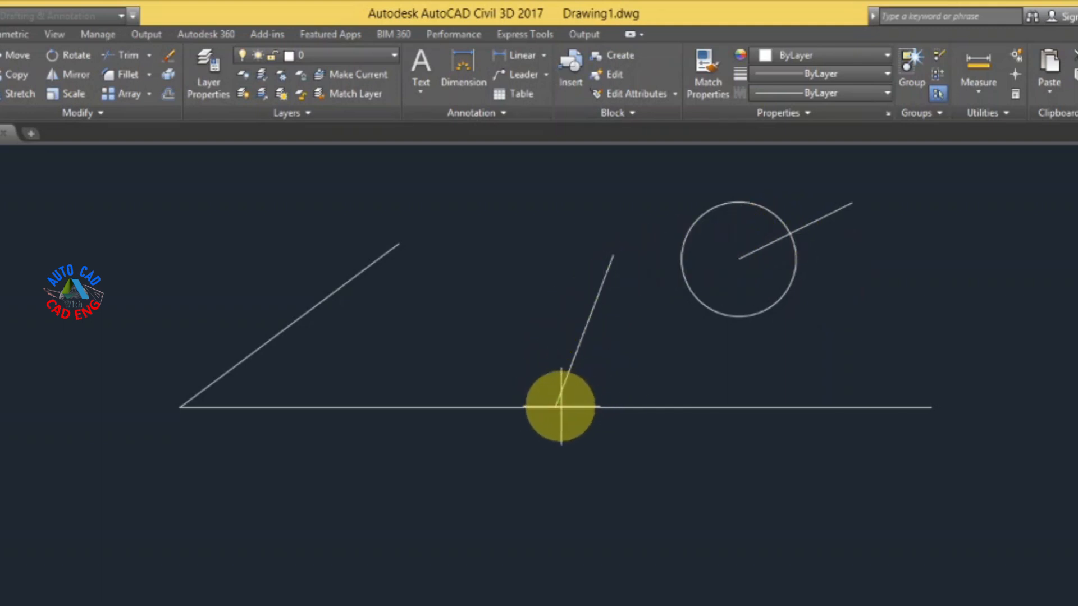
left_click(562, 407)
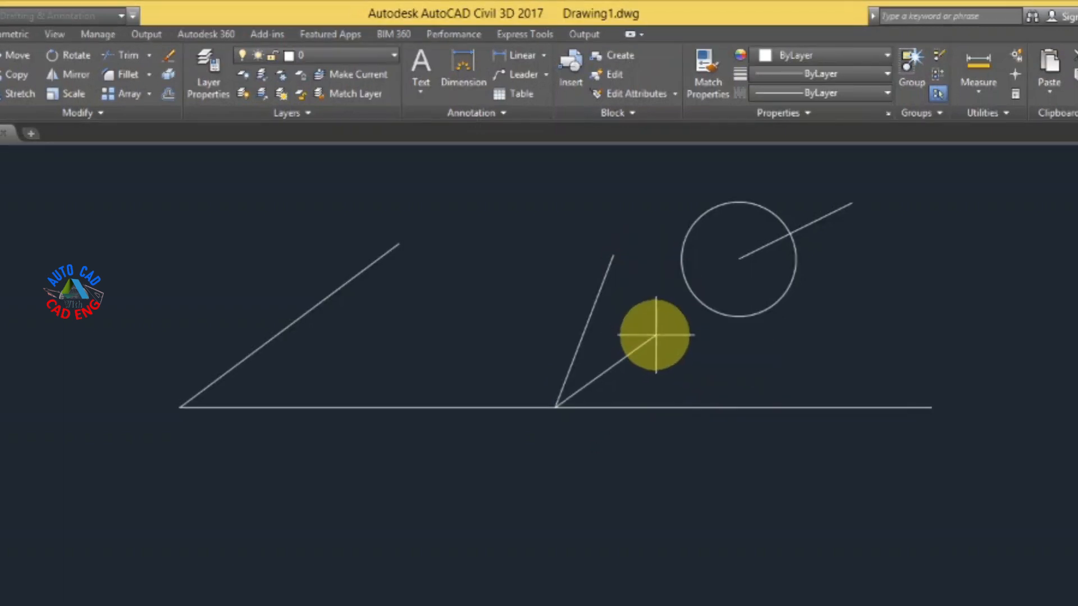
left_click(656, 335)
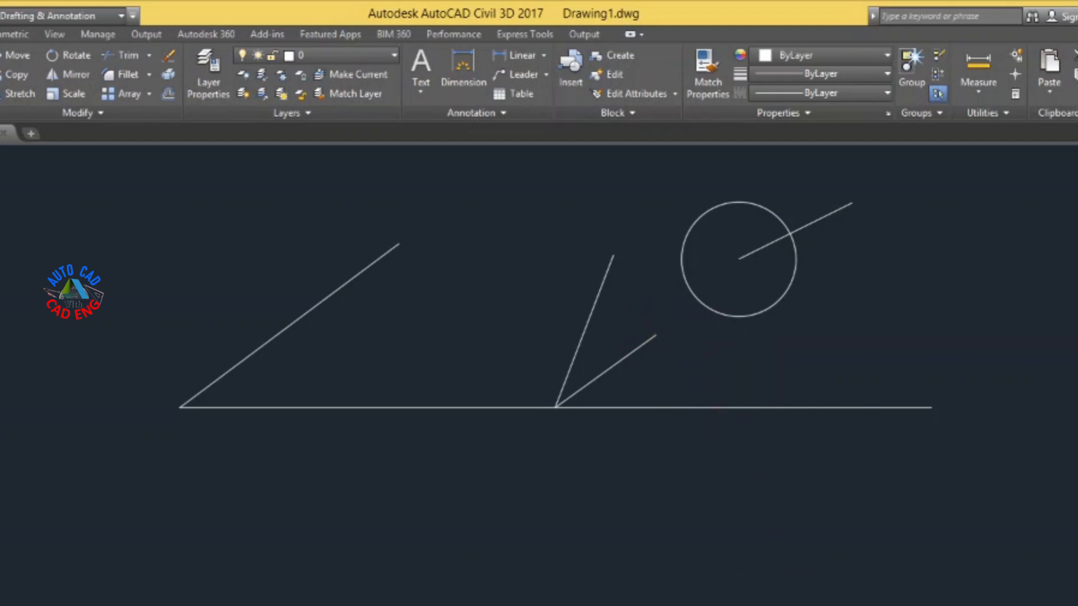
Turn off the Intersection object snap and enable Perpendicular in the drafting settings.
left_click(1017, 605)
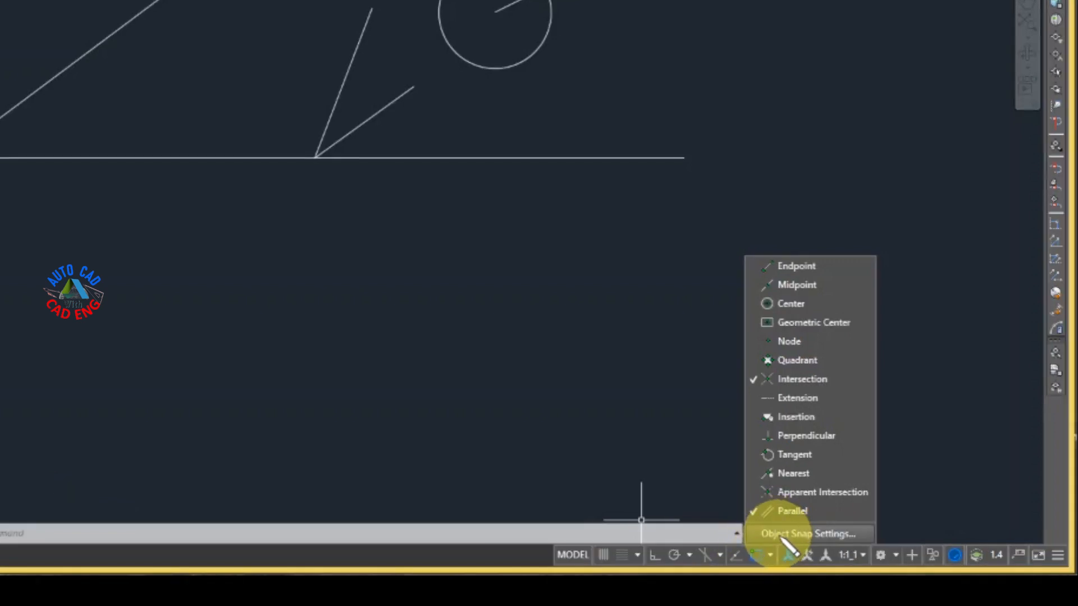
left_click(781, 535)
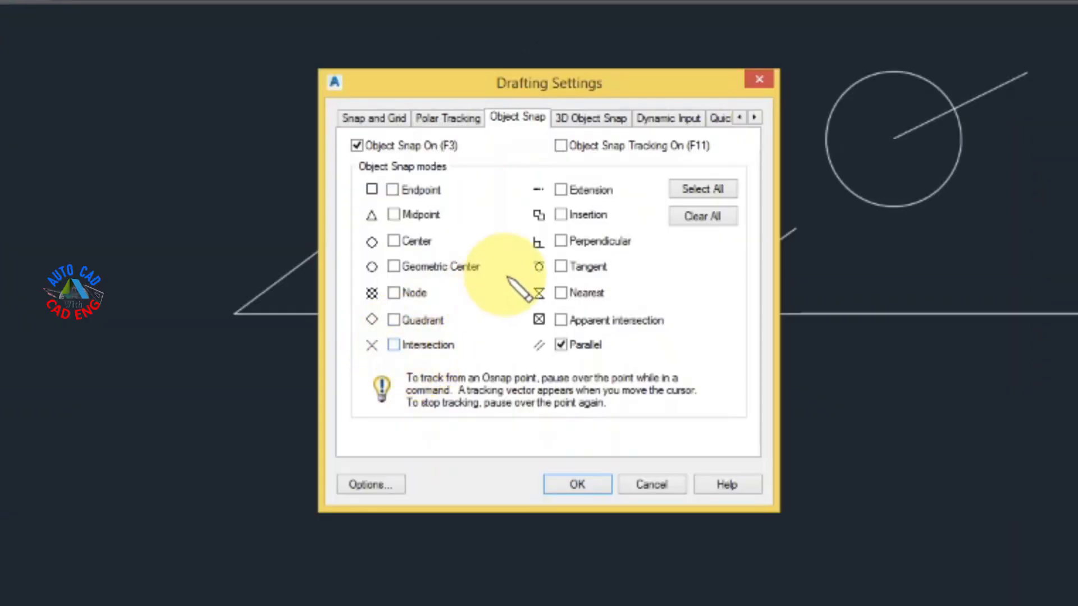
left_click(561, 242)
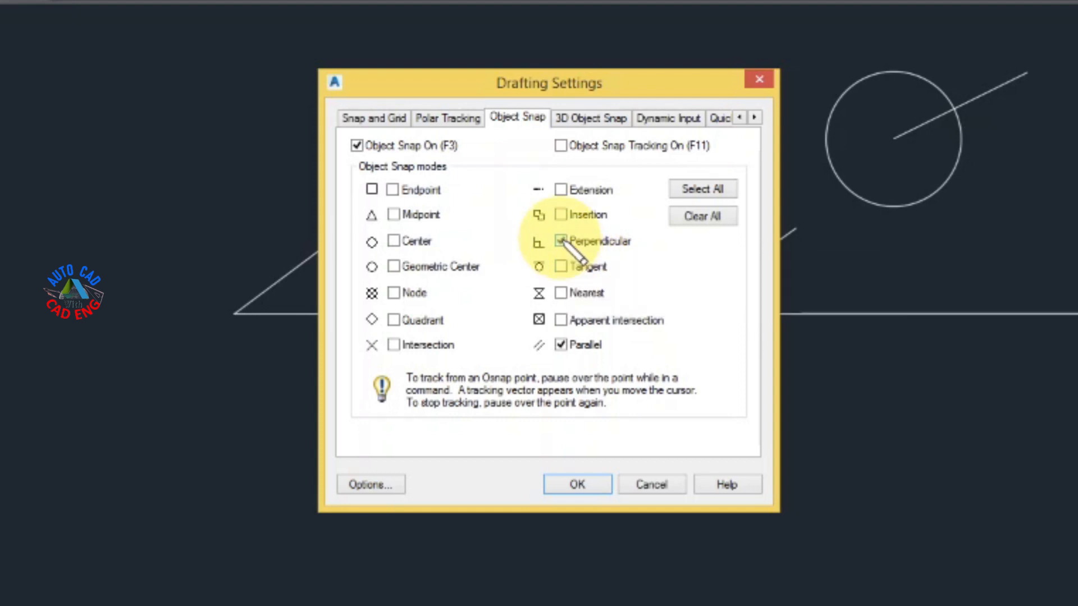
left_click(578, 485)
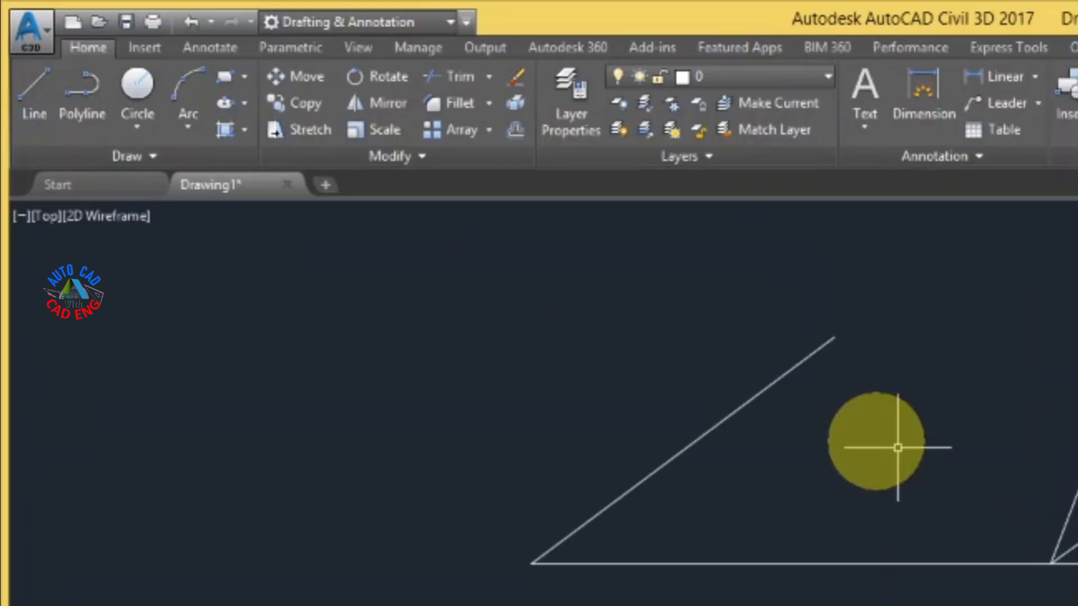
Draw a line perpendicular to the horizontal line from its left half down to a free point below it.
left_click(34, 104)
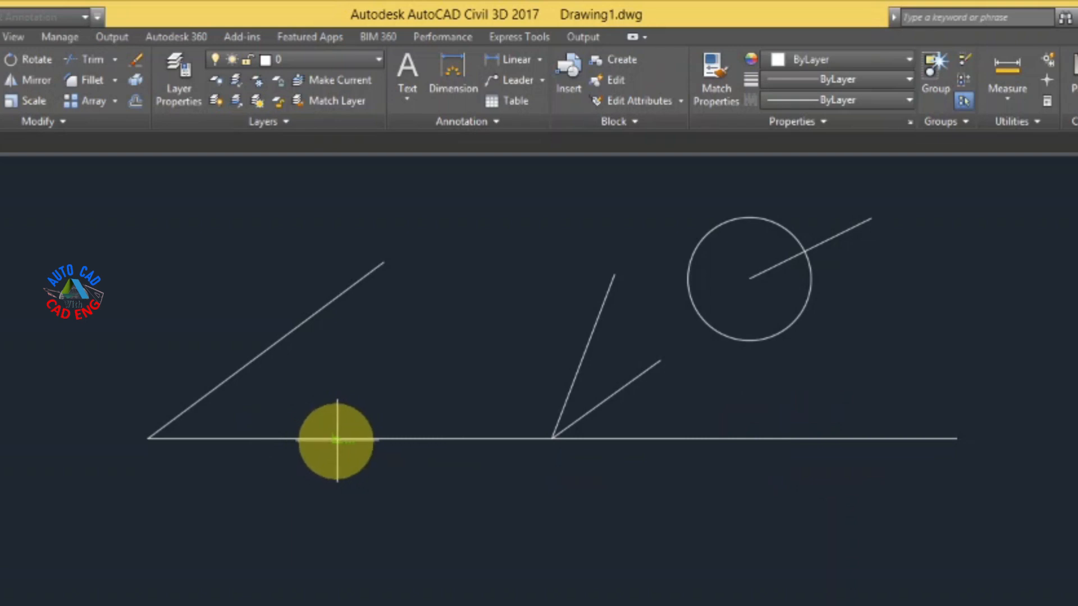
left_click(337, 440)
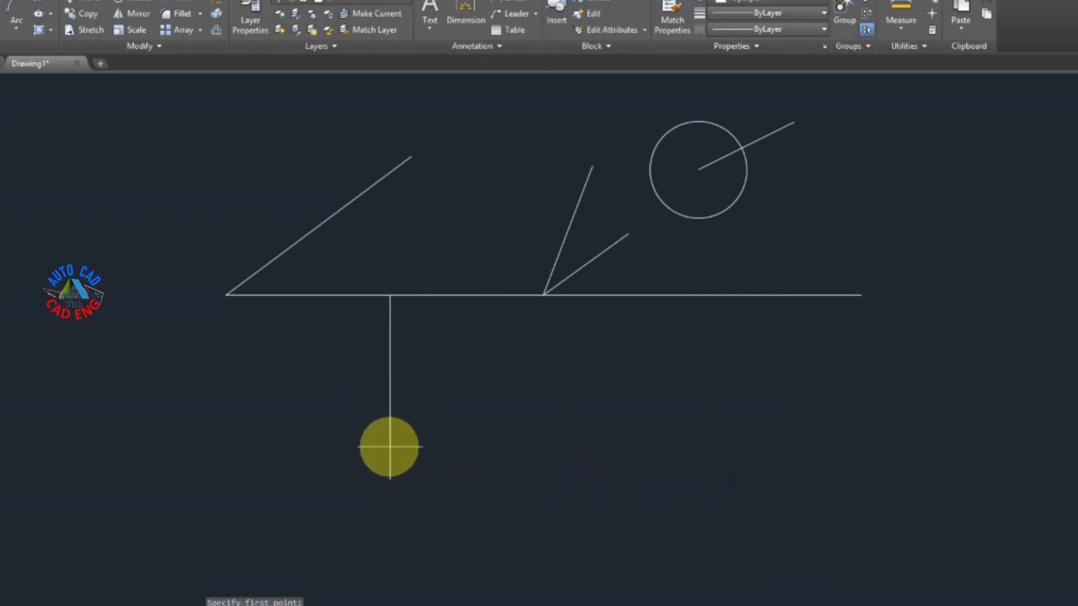
left_click(366, 405)
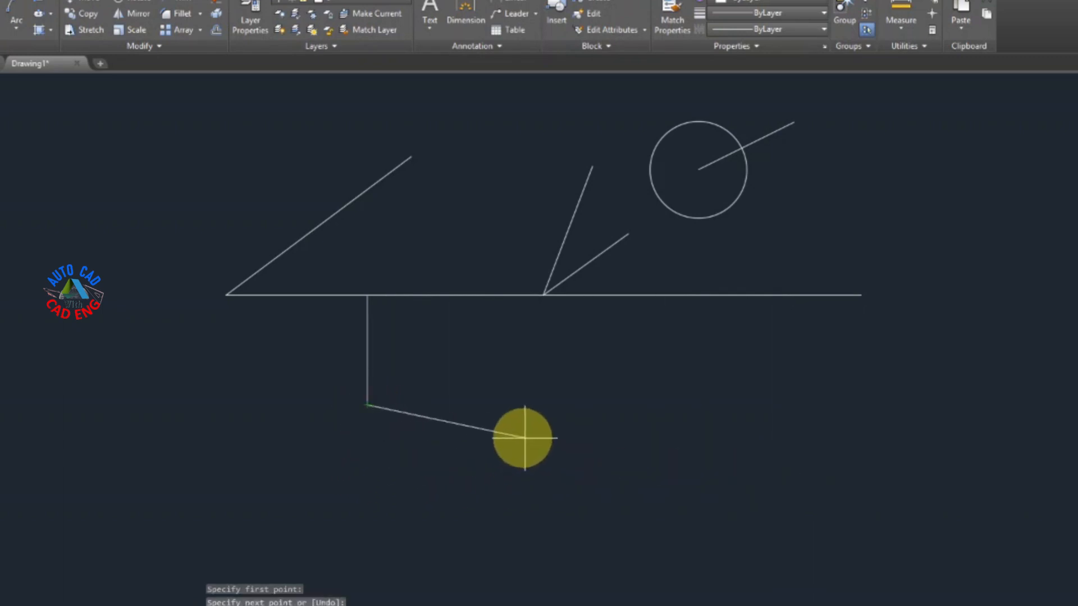
key("Escape")
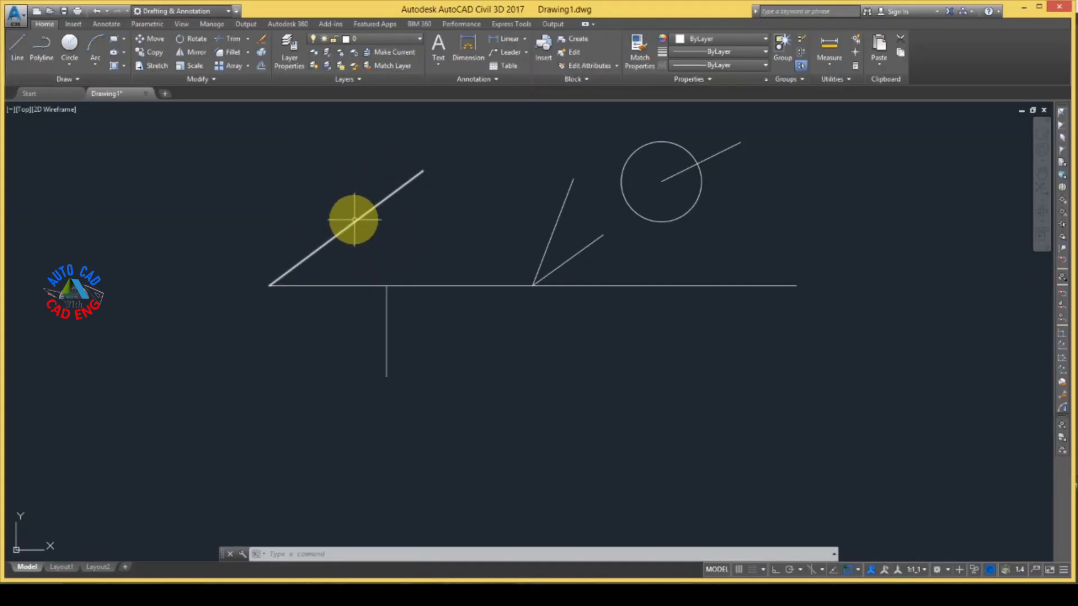
Draw a line perpendicular to the left slanted line from near its upper end to a free point between it and the horizontal line.
left_click(19, 51)
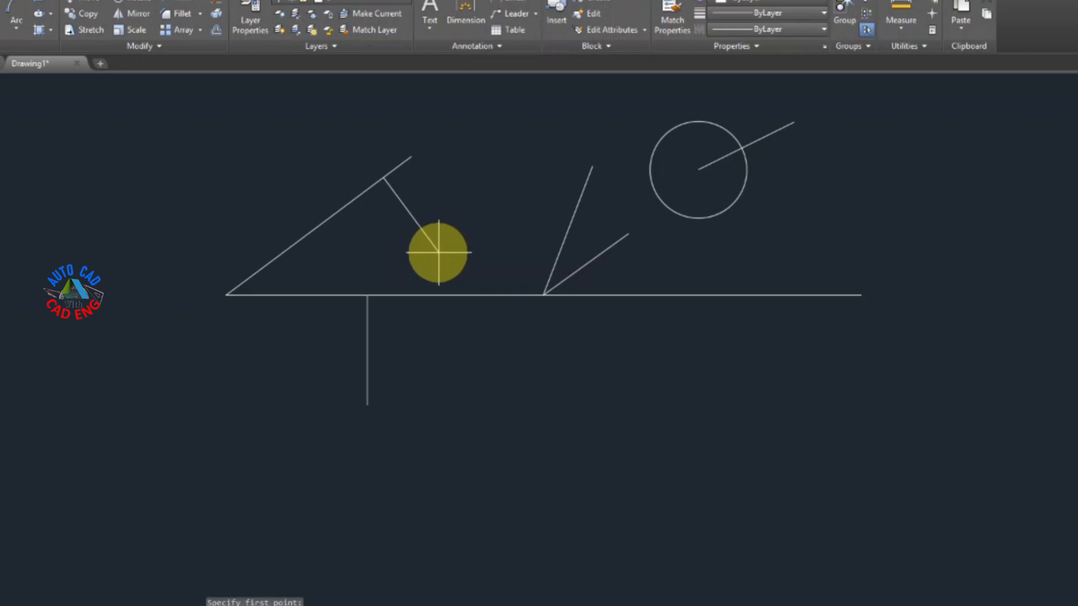
left_click(439, 252)
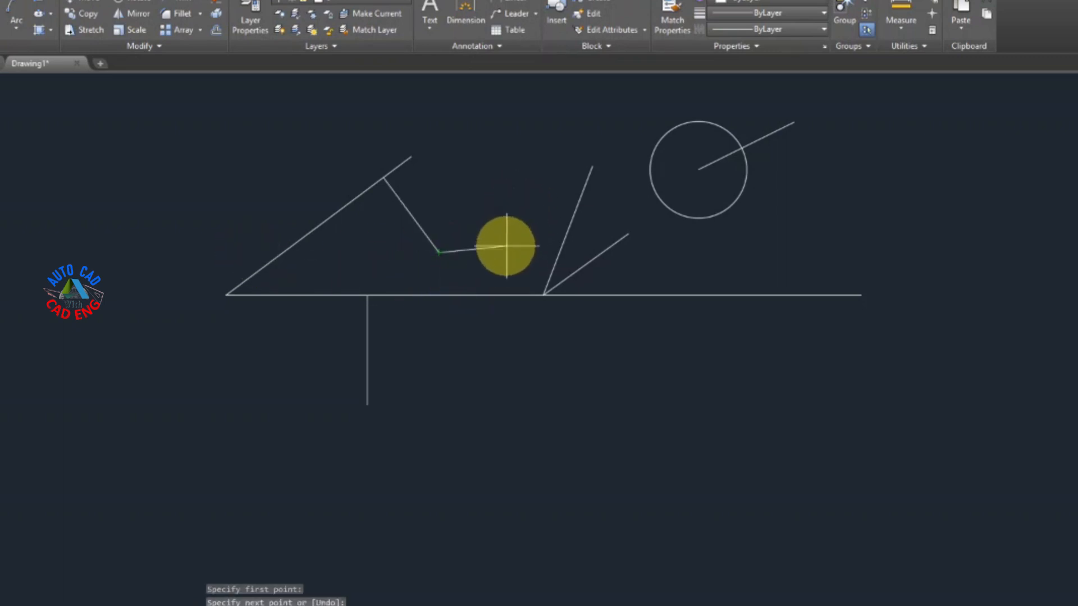
key("Escape")
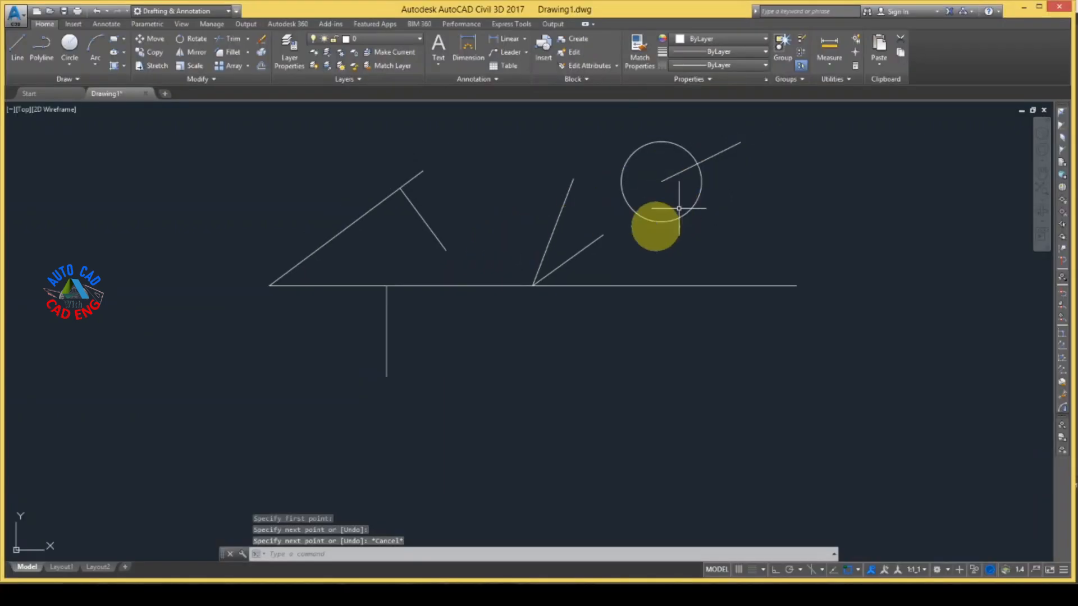
Draw a short free line below the horizontal line, left of the vertical one, at a right angle to the left slanted line's direction.
left_click(23, 56)
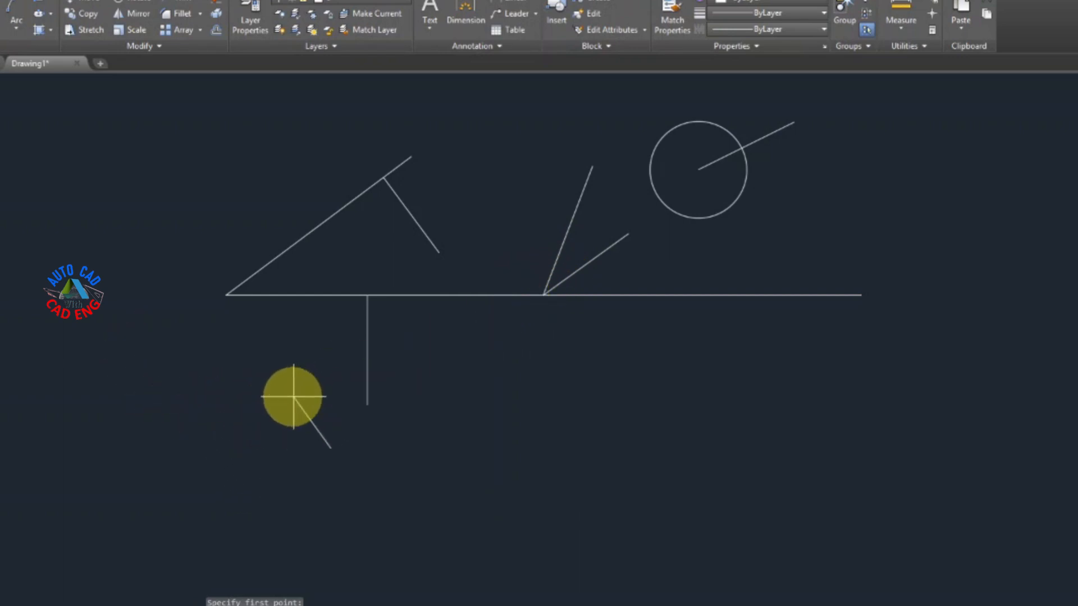
left_click(293, 397)
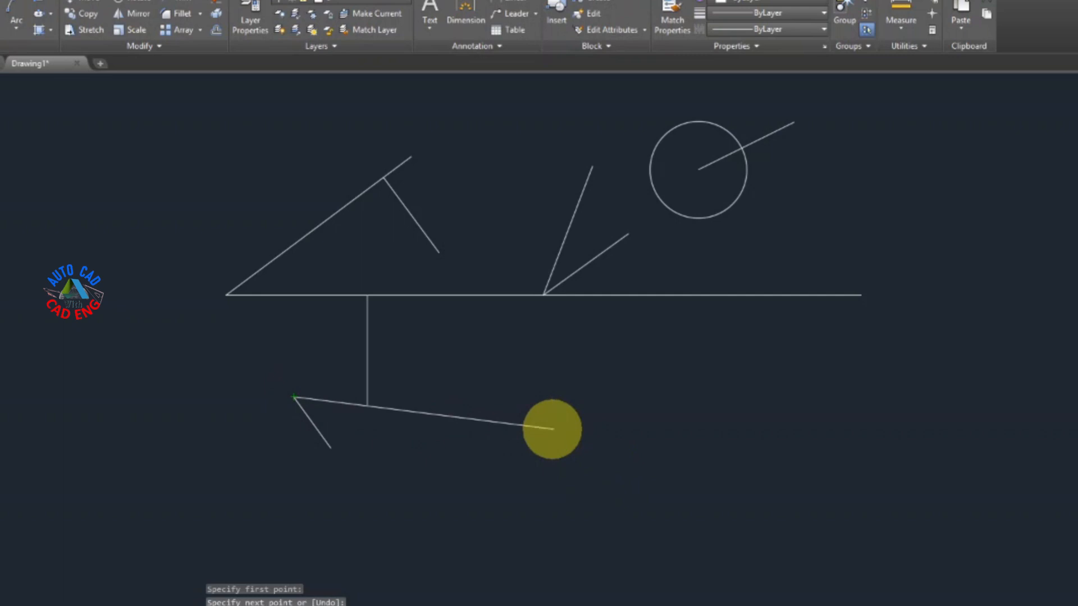
key("Escape")
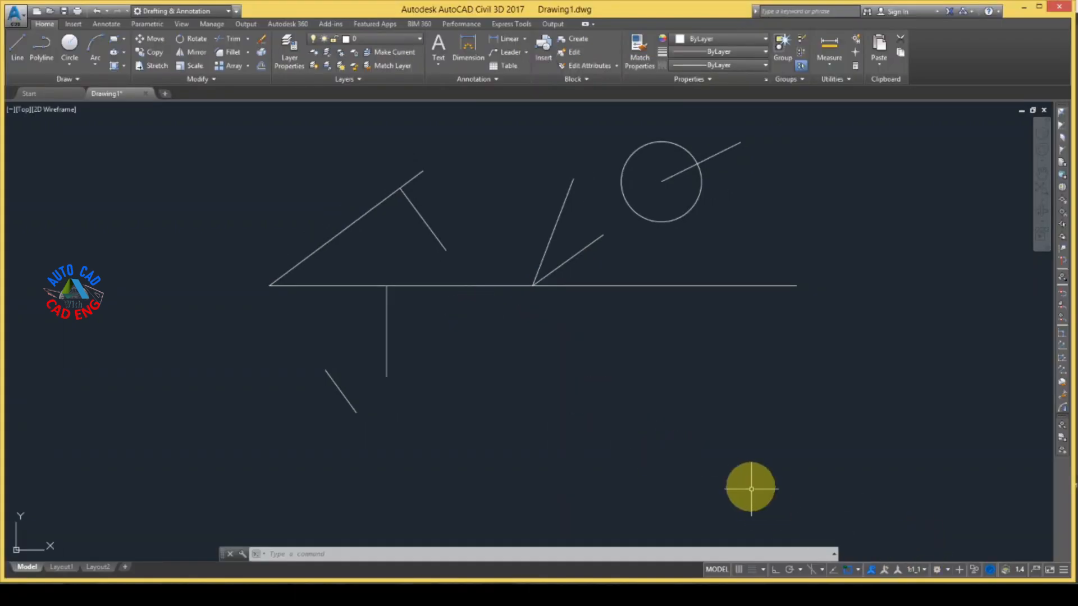
Turn off the Perpendicular object snap and enable Tangent in the drafting settings.
left_click(856, 570)
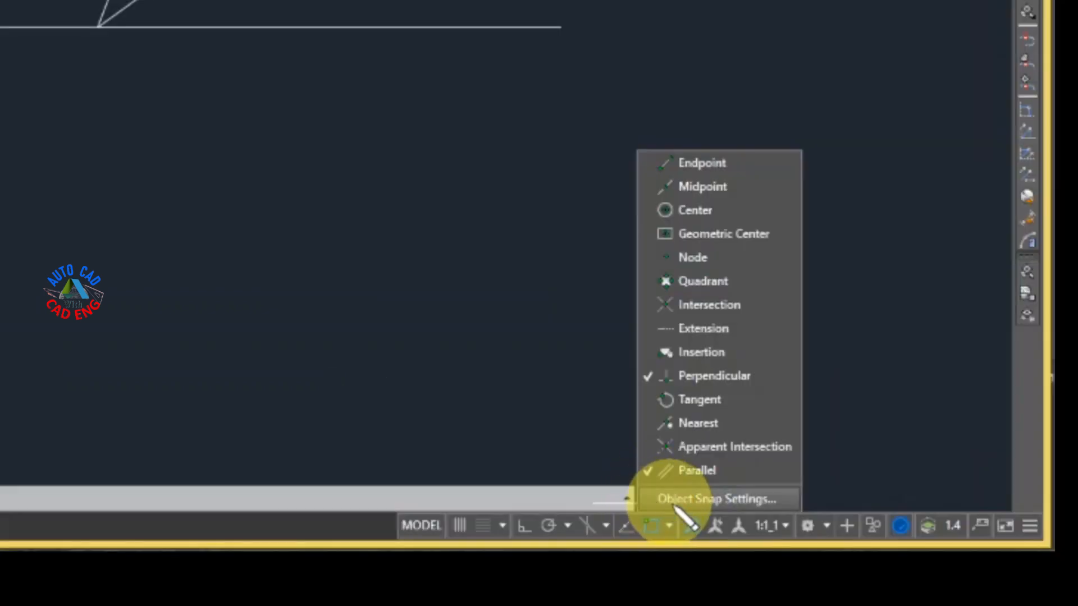
left_click(683, 499)
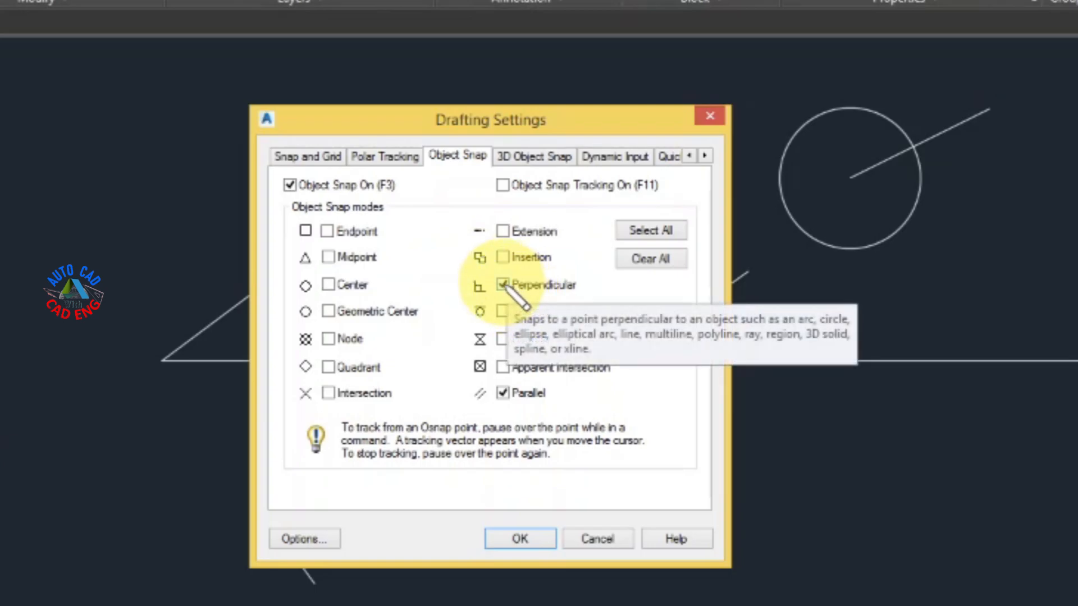
left_click(503, 285)
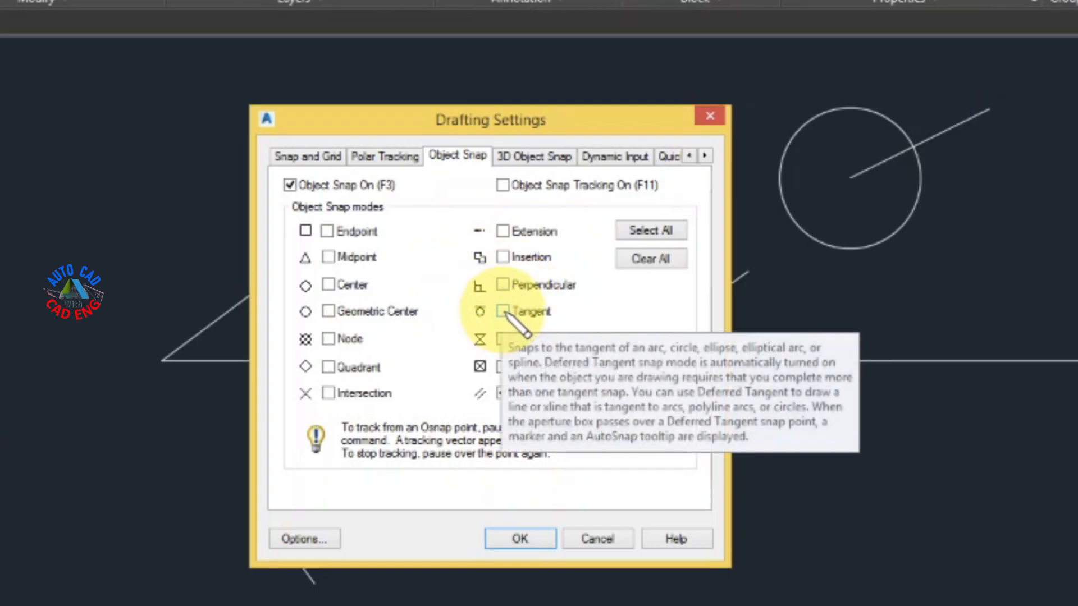
left_click(503, 312)
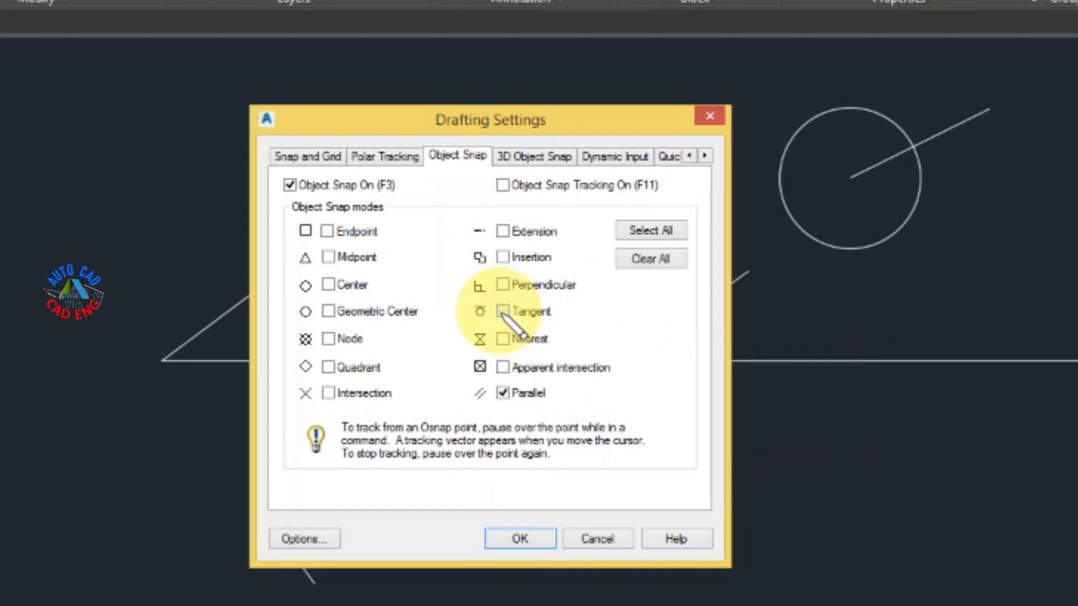
left_click(535, 537)
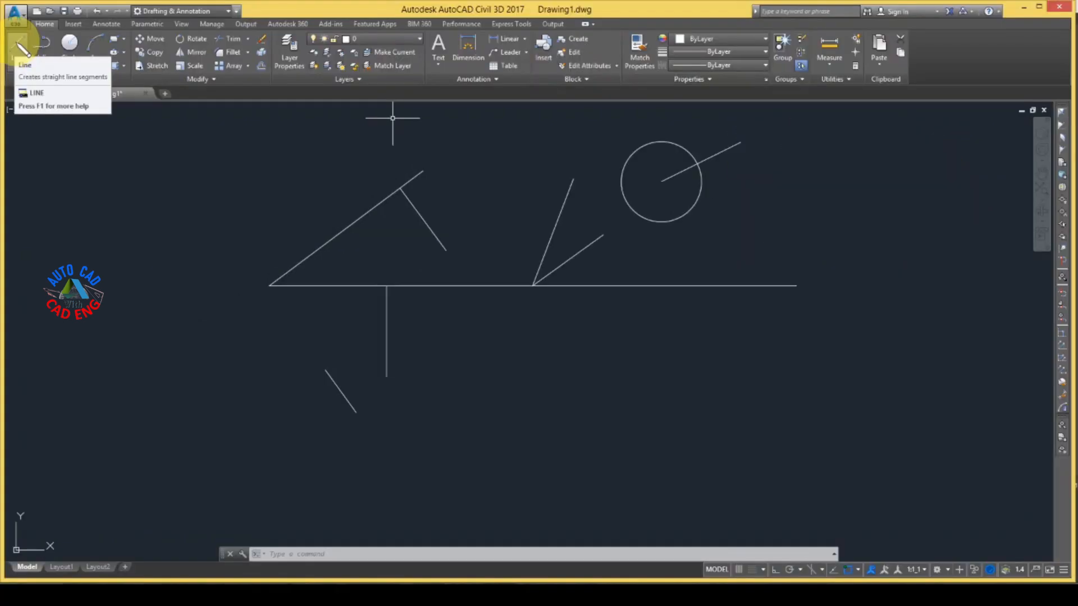
Draw a line tangent to the circle's lower edge, ending at a free point below and to the right of the circle.
left_click(18, 45)
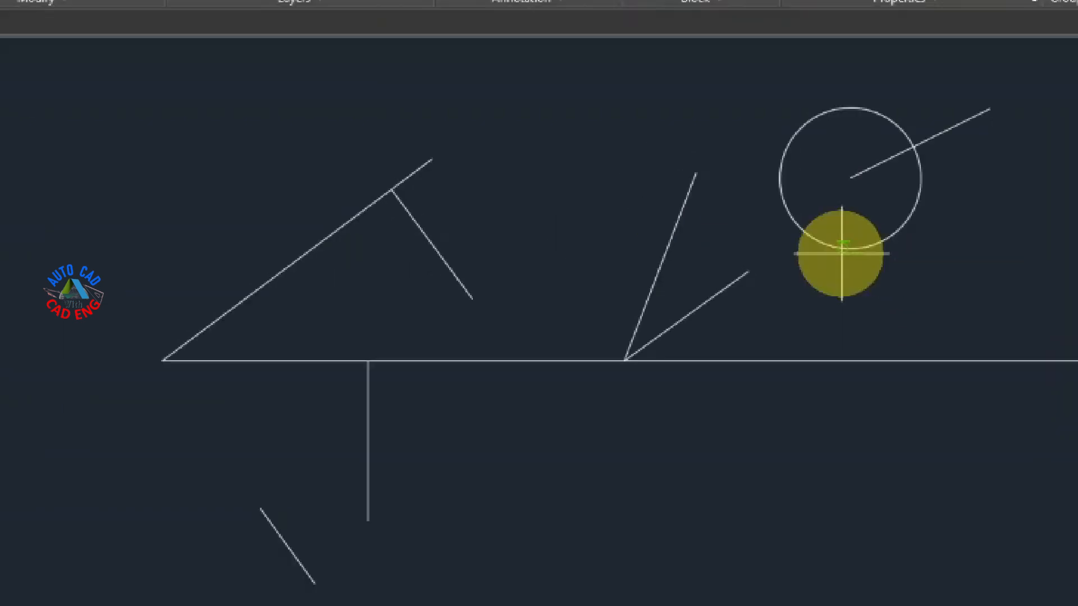
left_click(885, 237)
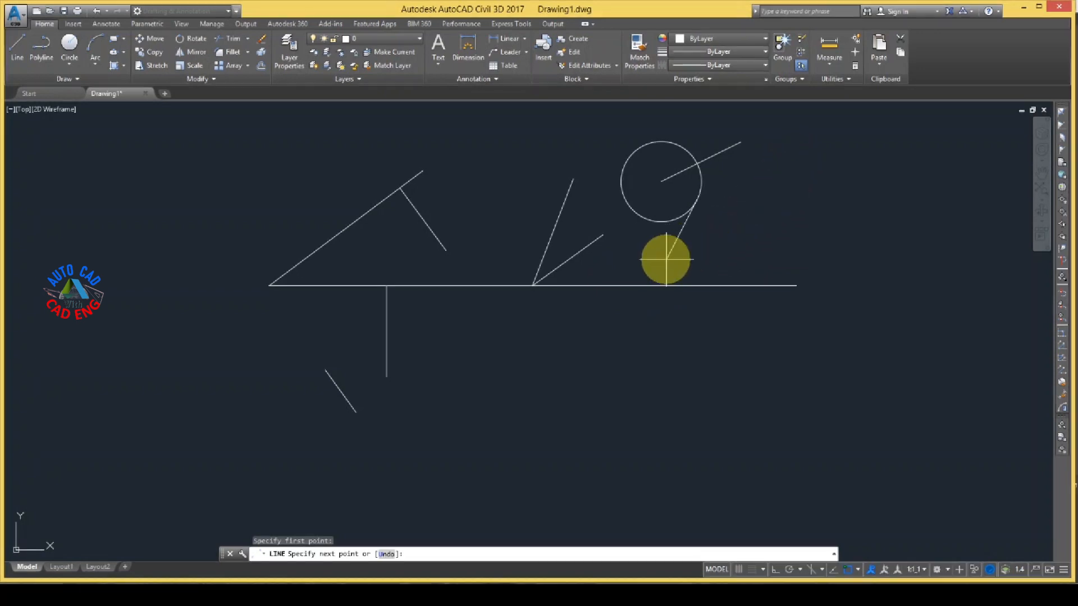
left_click(707, 244)
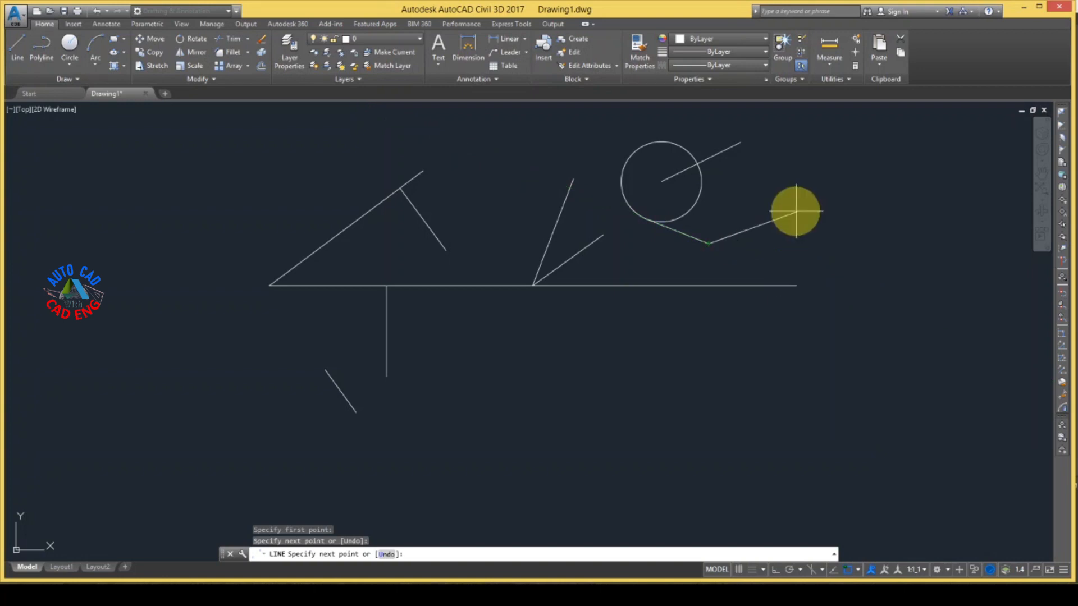
key("Escape")
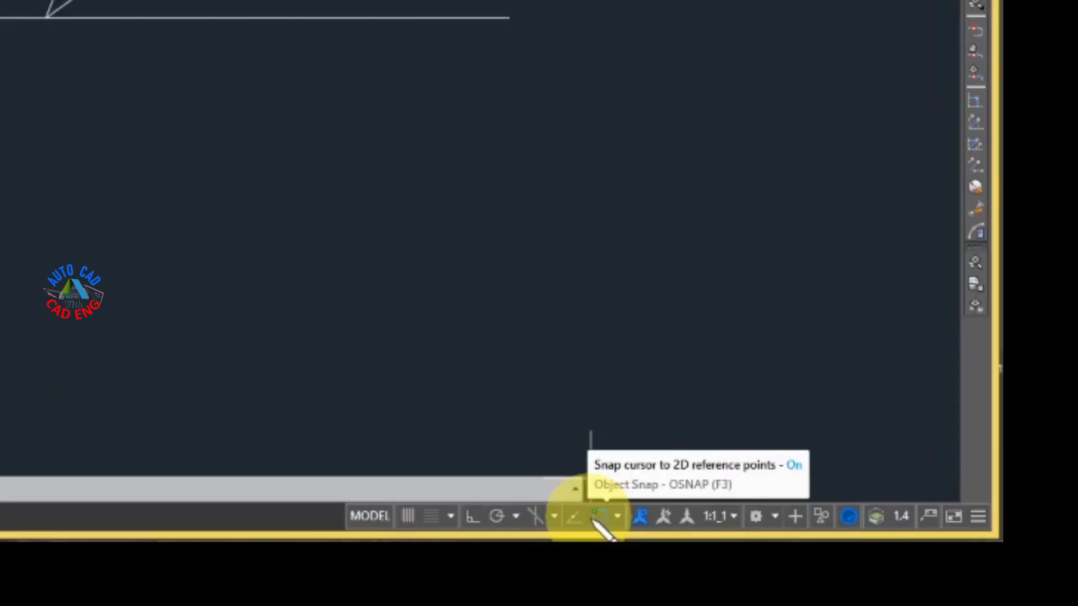
Turn off the Tangent and Parallel object snaps and enable Nearest in the drafting settings.
right_click(845, 571)
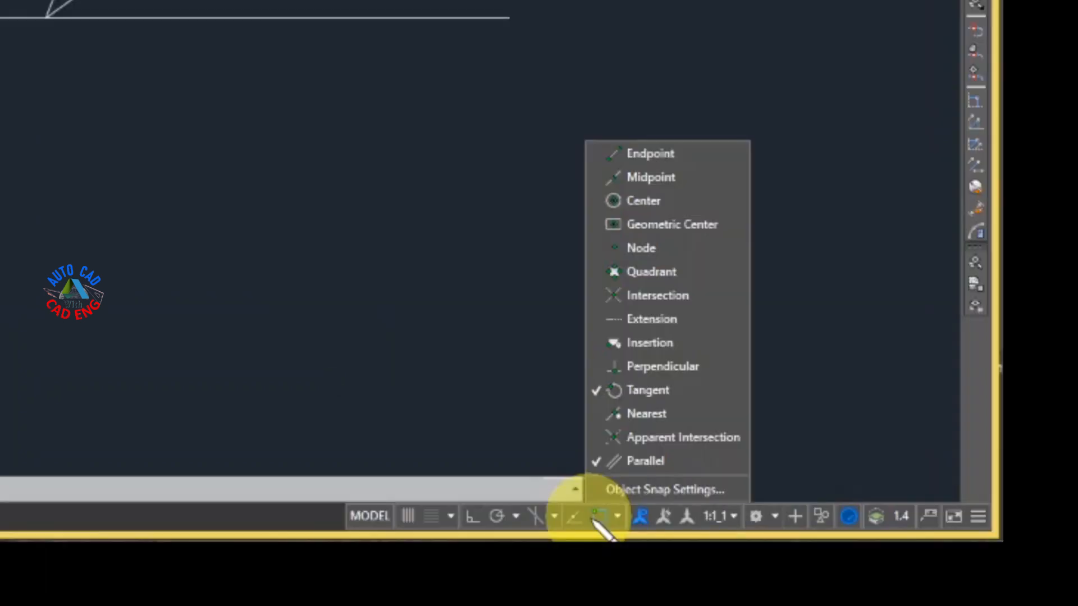
left_click(652, 491)
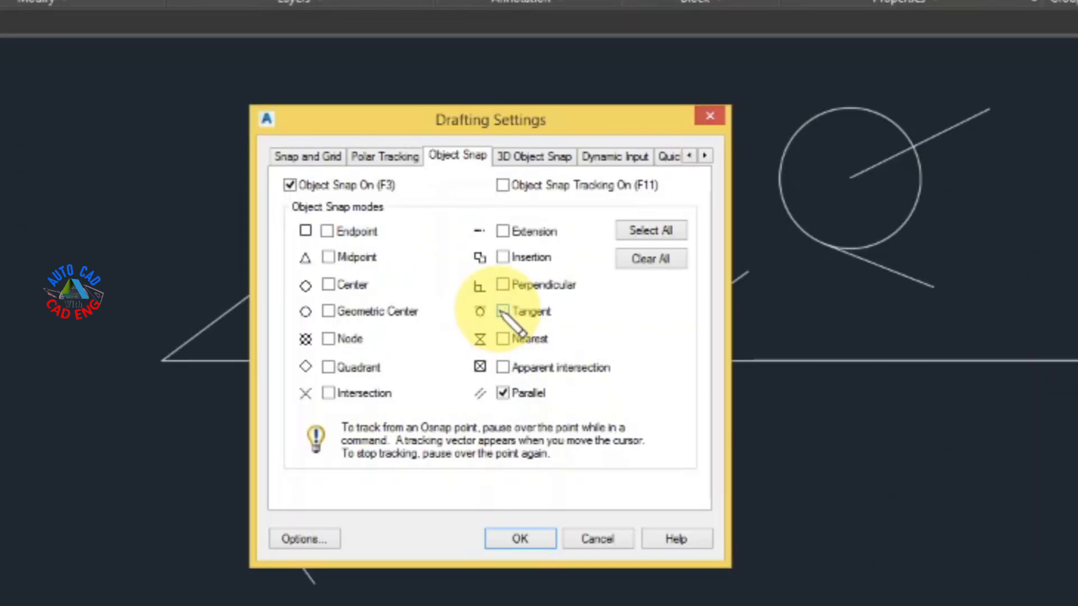
left_click(501, 311)
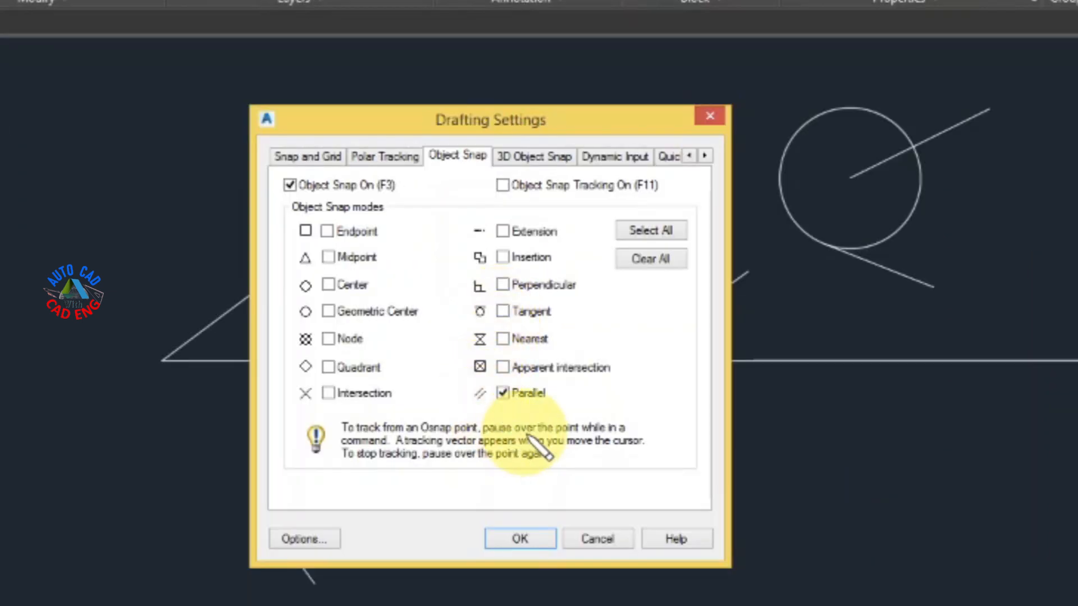
left_click(503, 393)
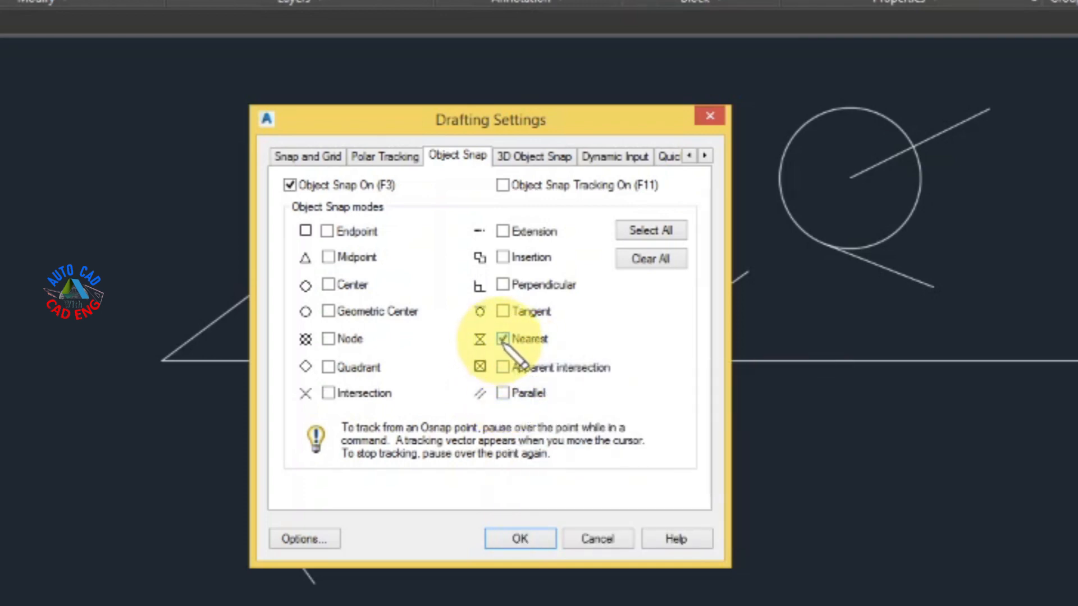
left_click(520, 539)
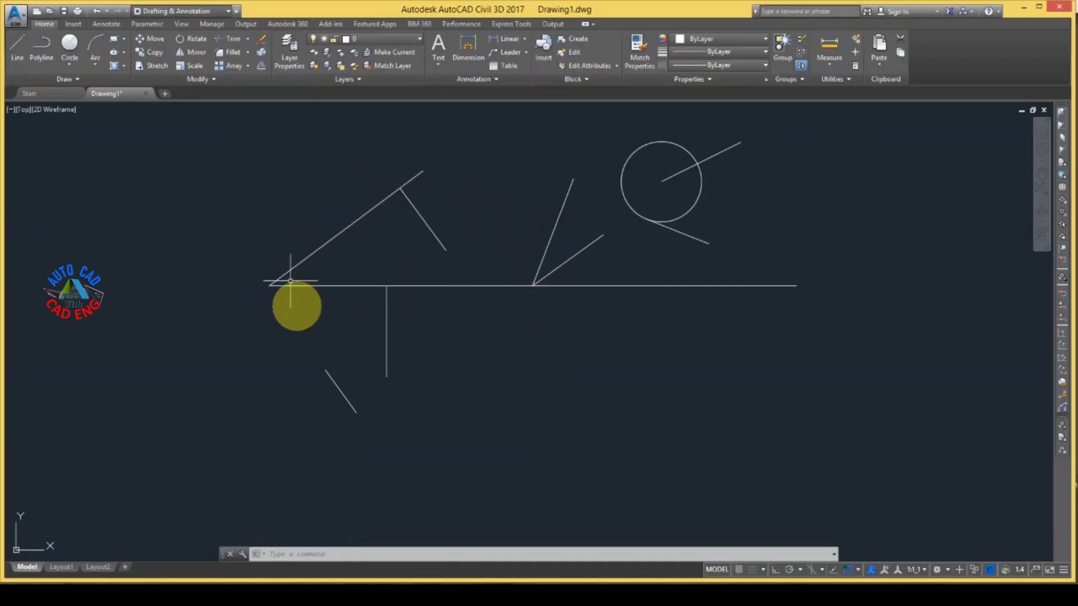
Draw a line from a nearest point on the horizontal line, close to its right end, to a free point below and to the right.
left_click(17, 49)
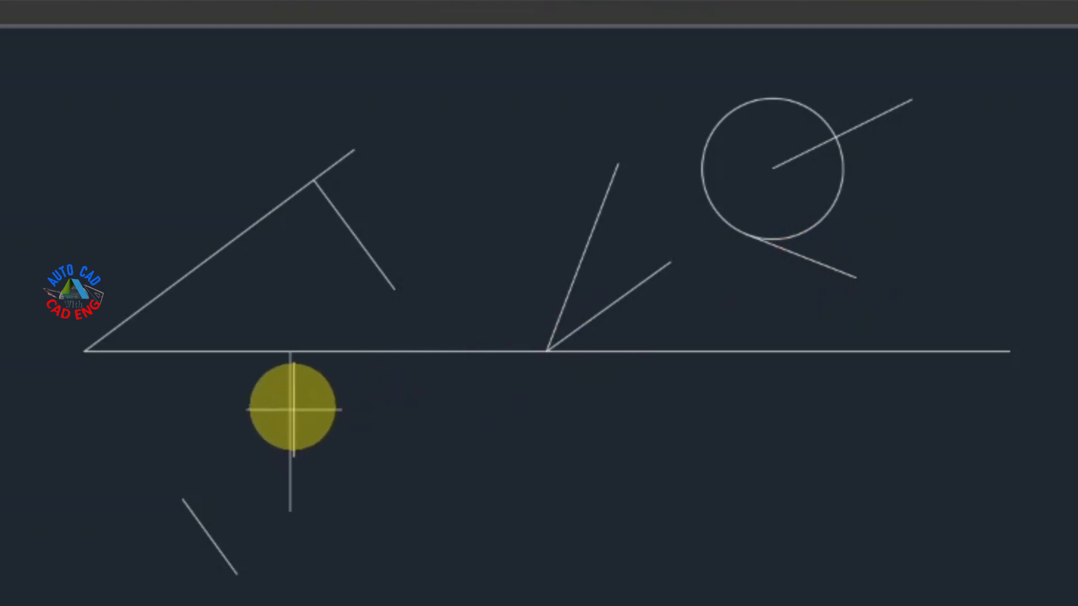
left_click(292, 441)
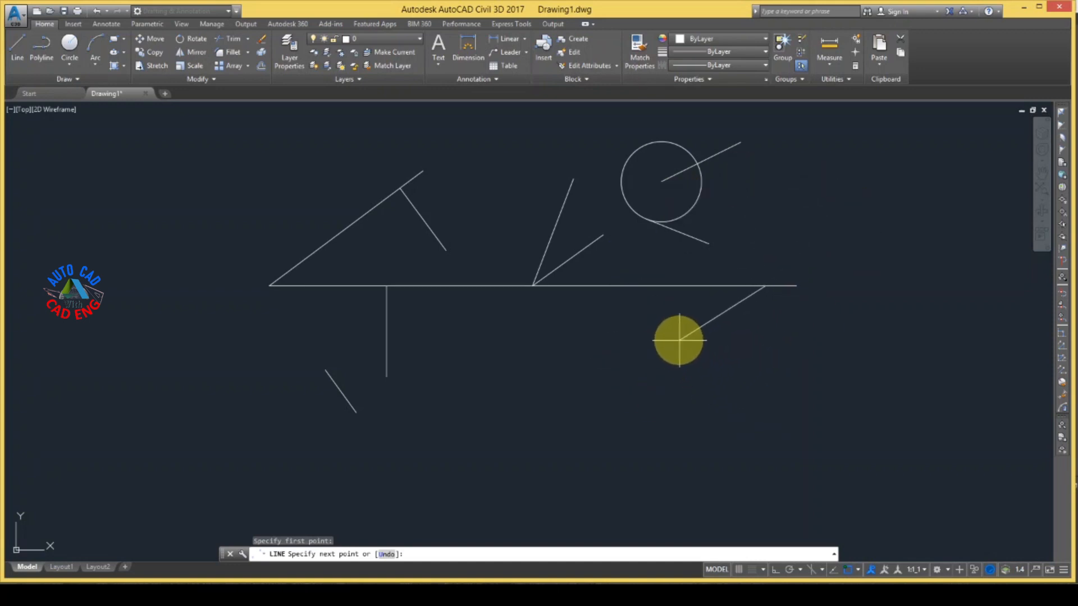
left_click(826, 342)
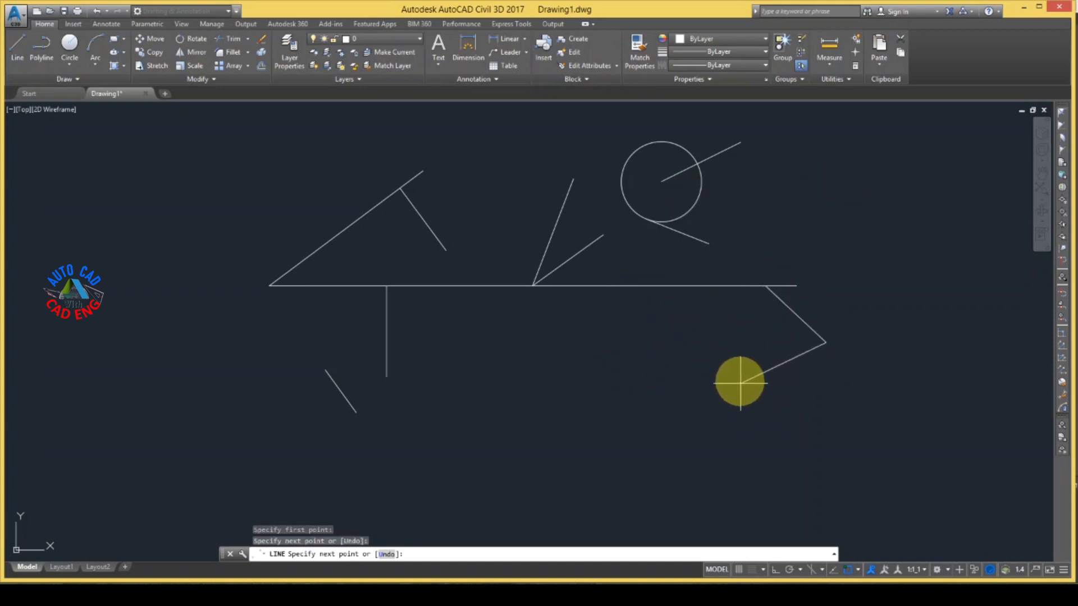
key("Escape")
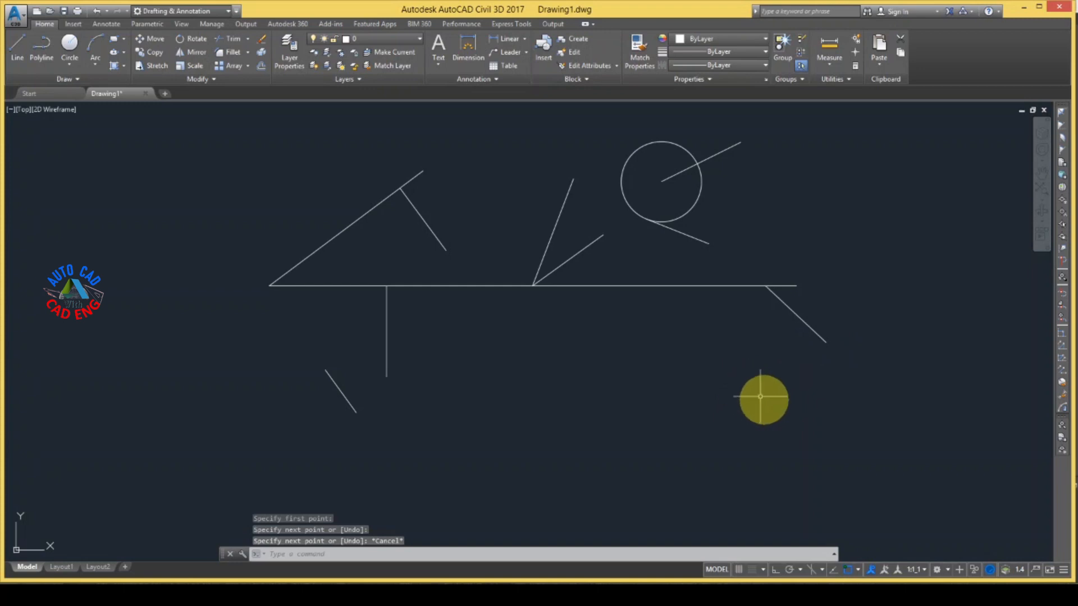
Turn off the Nearest object snap and enable Parallel in the drafting settings.
right_click(848, 570)
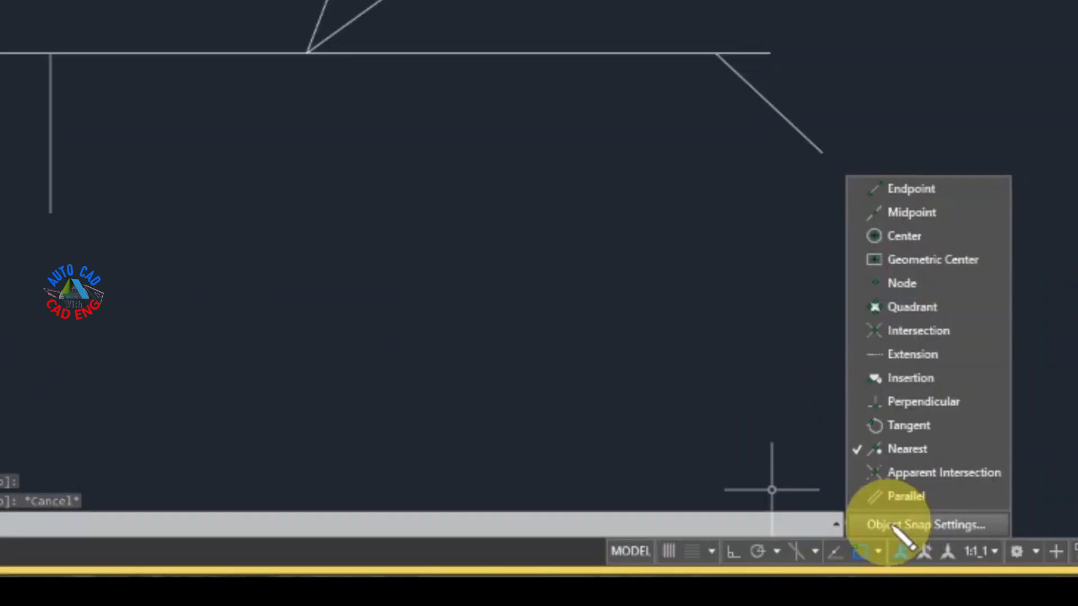
left_click(866, 555)
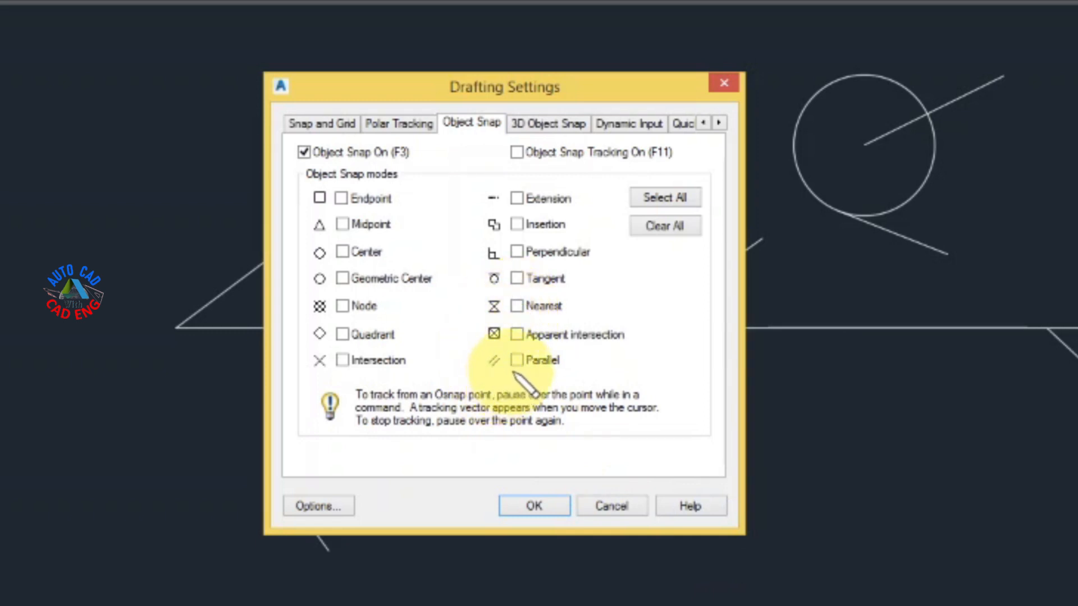
mouse_move(518, 360)
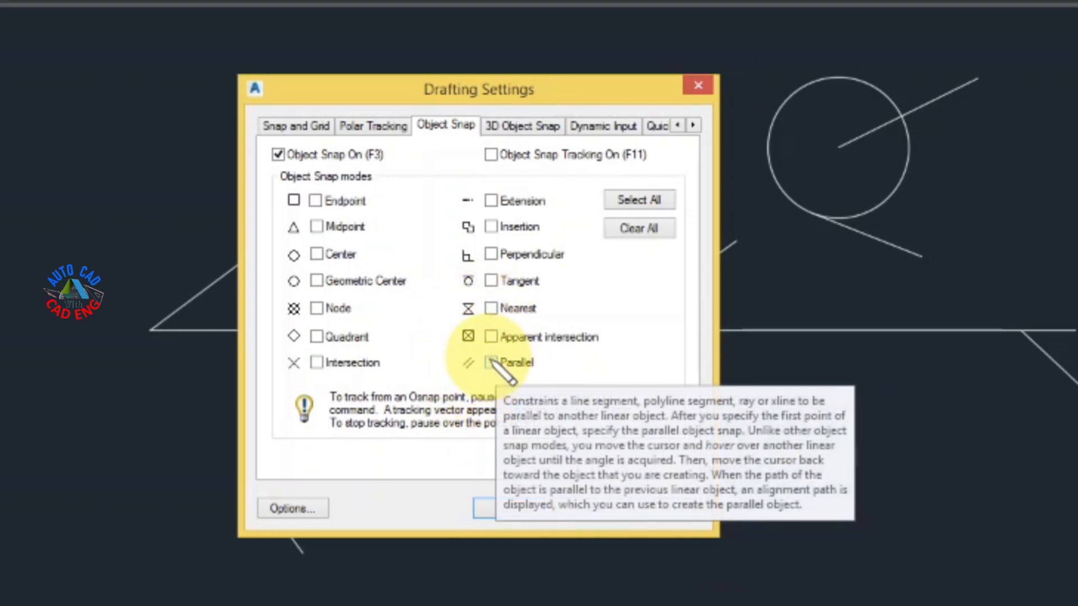
left_click(491, 363)
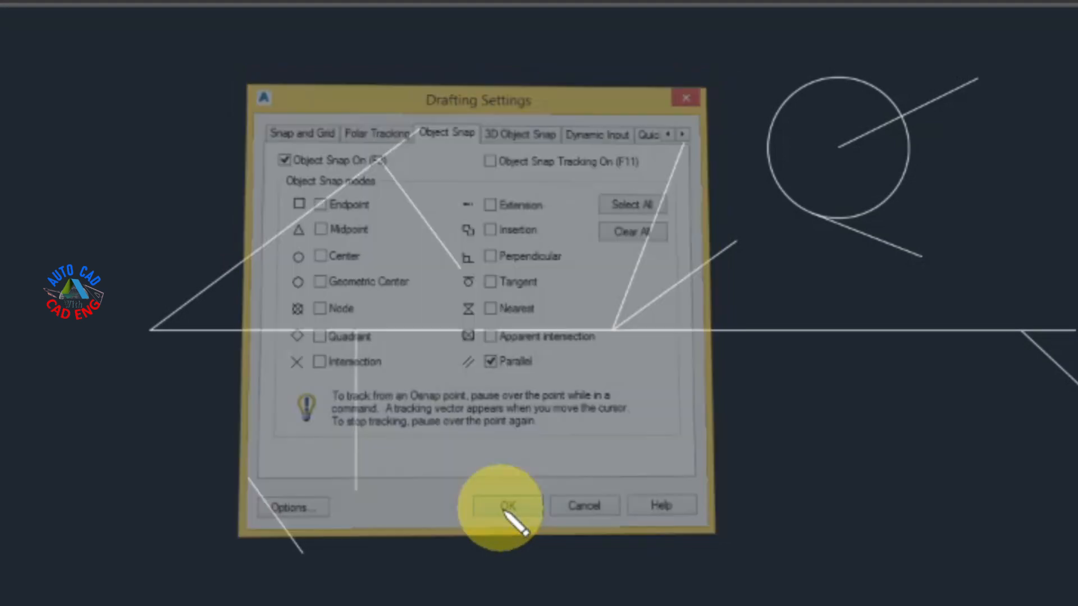
left_click(507, 508)
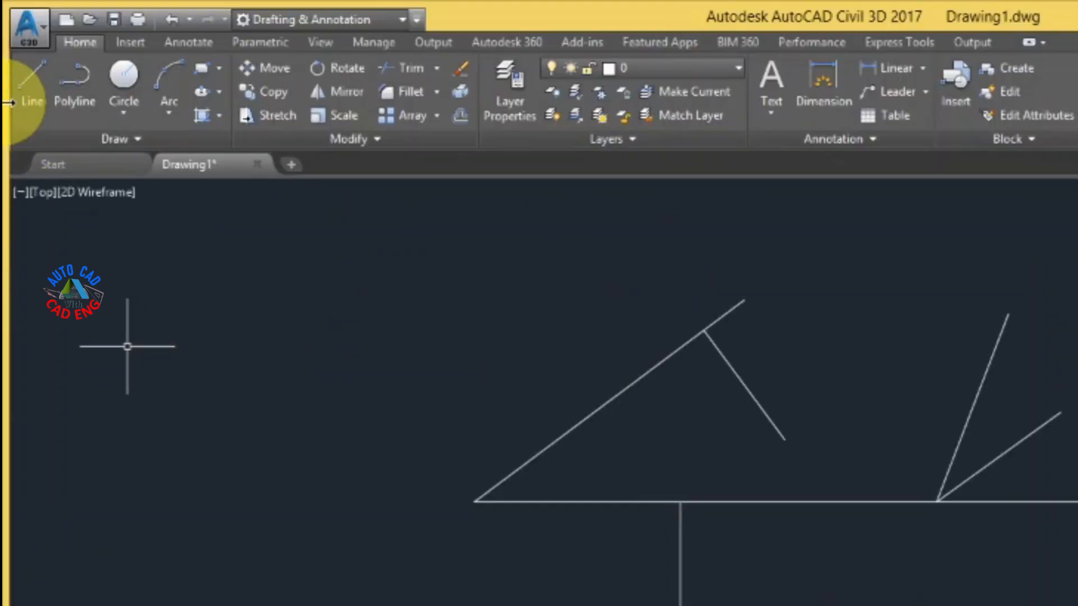
Start the Line command with only the Parallel object snap enabled.
left_click(33, 84)
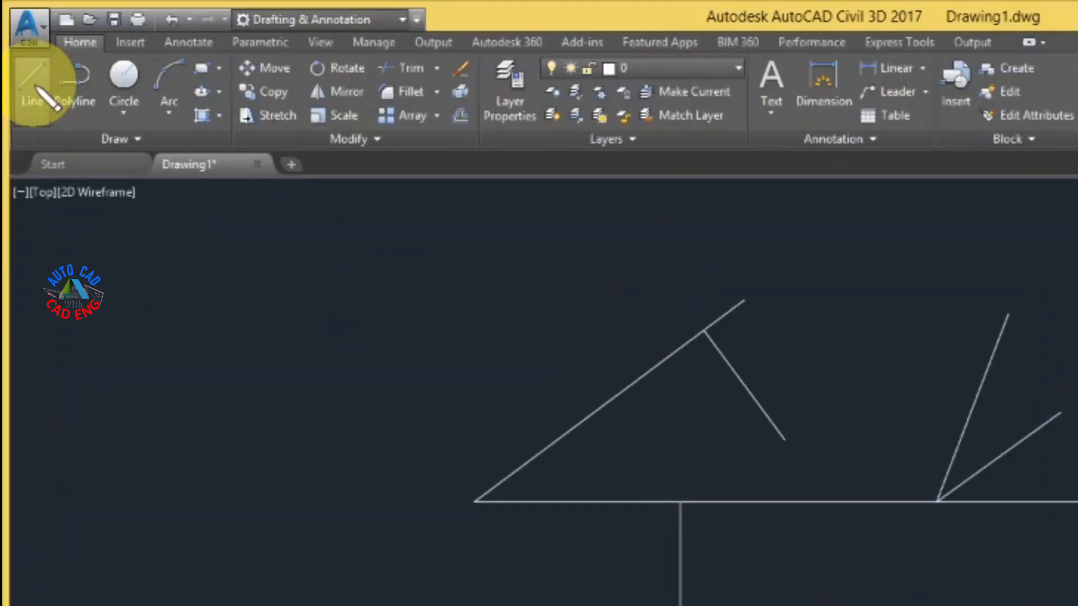